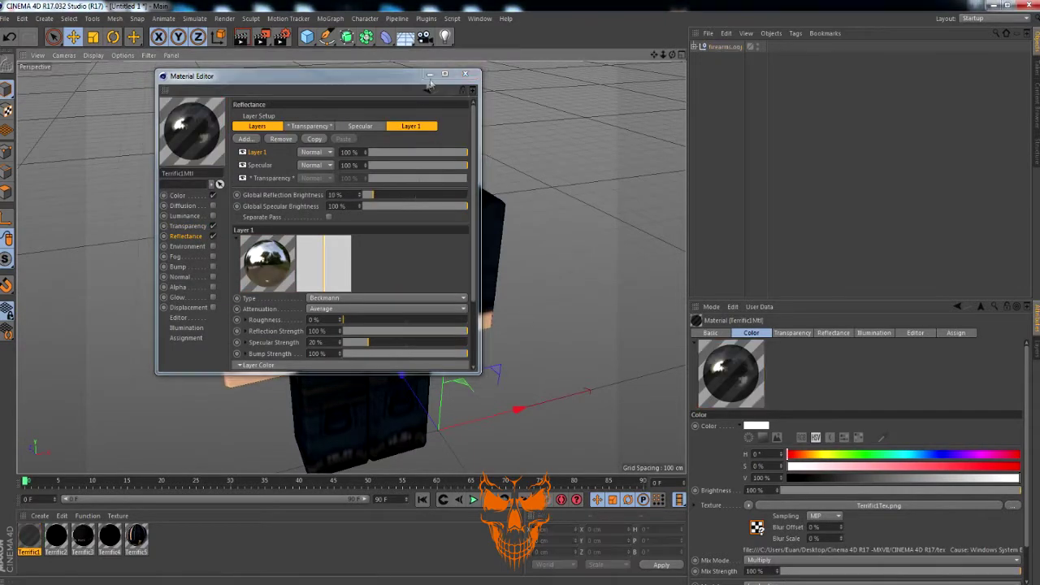
Step: Open the Terrific4 material and clear its texture, leaving transparency enabled
click(465, 74)
click(109, 537)
double_click(111, 536)
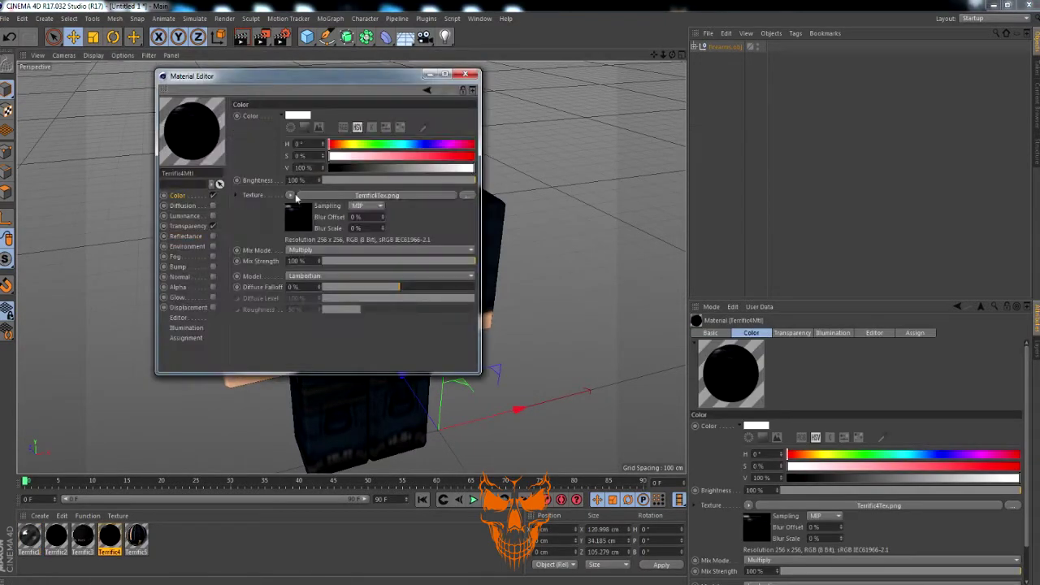
click(213, 226)
click(187, 226)
click(317, 258)
click(329, 273)
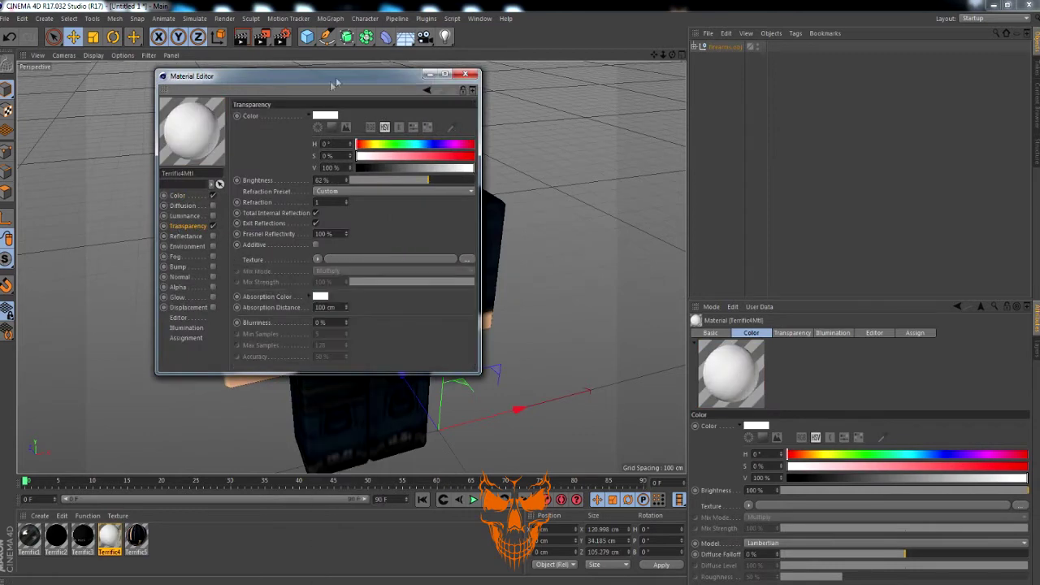
Step: Set the Terrific4 material's color to near black with a V value of 5%
drag(329, 80, 493, 234)
click(341, 350)
click(462, 269)
click(441, 290)
click(448, 306)
click(351, 379)
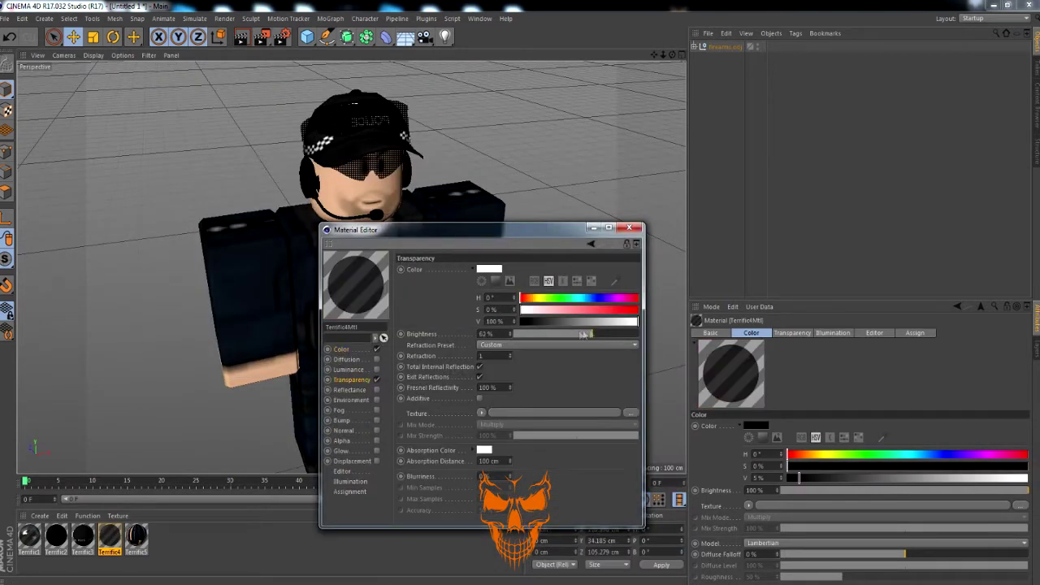
Step: Enable reflectance on Terrific4, add a Beckmann layer and set the global reflection brightness to 10%
click(377, 390)
click(410, 292)
click(440, 296)
click(537, 350)
click(557, 150)
alt+drag(384, 180, 429, 145)
click(392, 157)
alt+drag(368, 181, 226, 165)
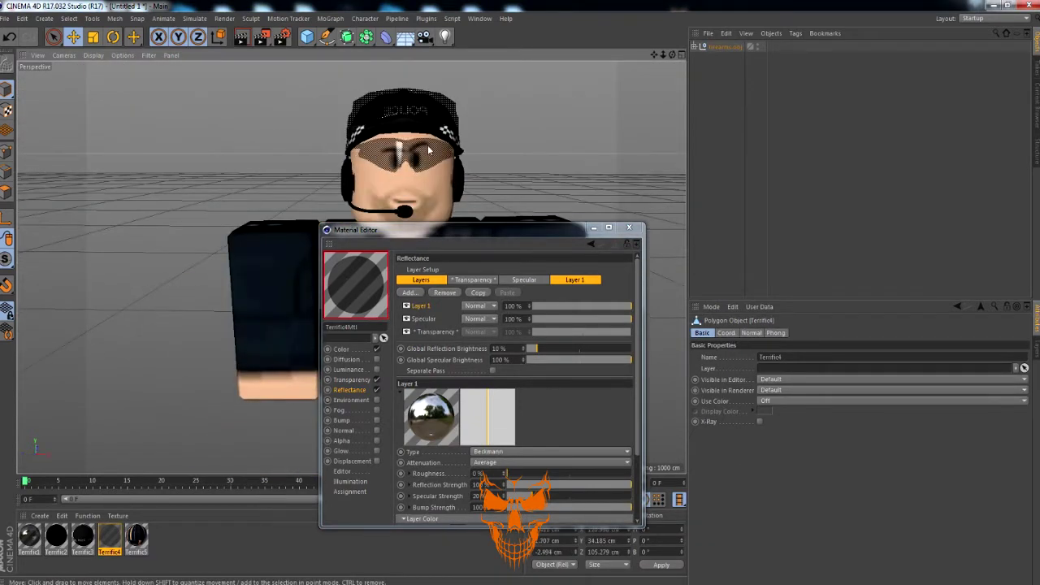
alt+drag(434, 152, 313, 172)
click(329, 190)
Step: Disable transparency and enable reflectance with an added reflection layer on the Terrific2 material
click(56, 536)
click(342, 351)
click(376, 380)
click(377, 390)
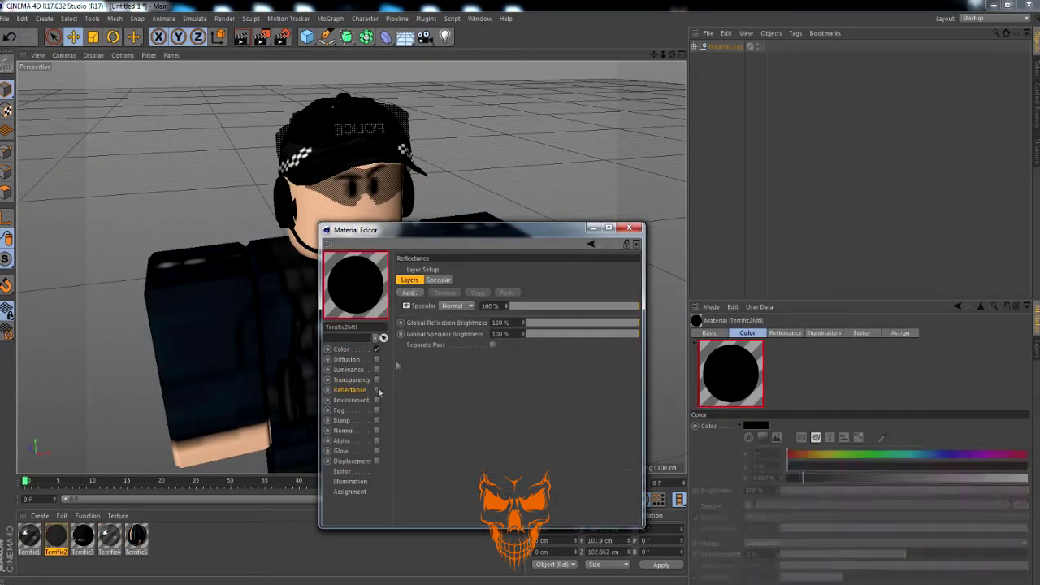
click(377, 391)
Step: Load concrete_clean_0000_01_preview.jpg as Terrific2's color texture and set its global reflection brightness to 5%
click(343, 351)
click(631, 350)
scroll(558, 318, down, 7)
double_click(447, 291)
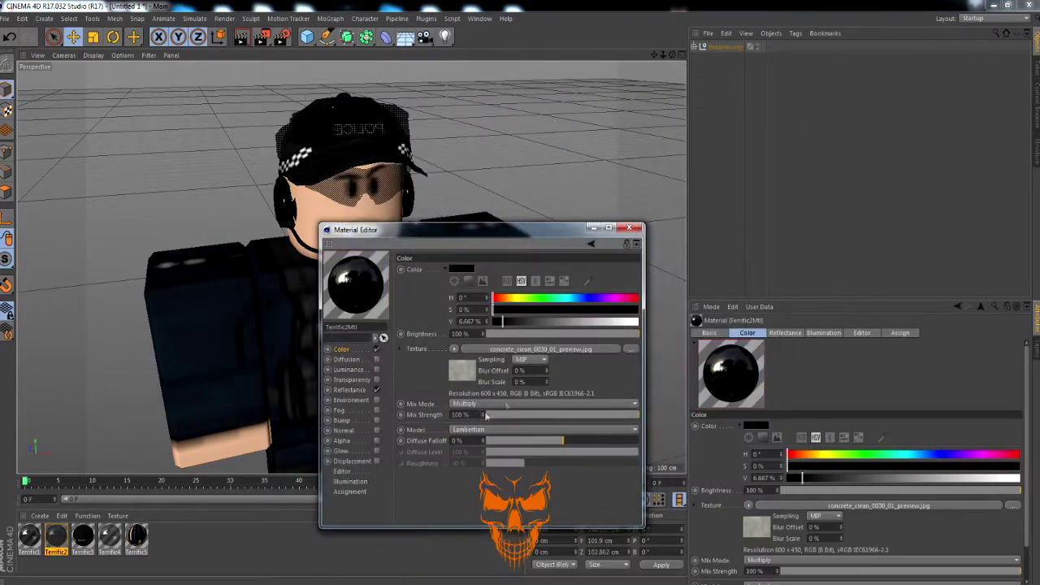
click(351, 390)
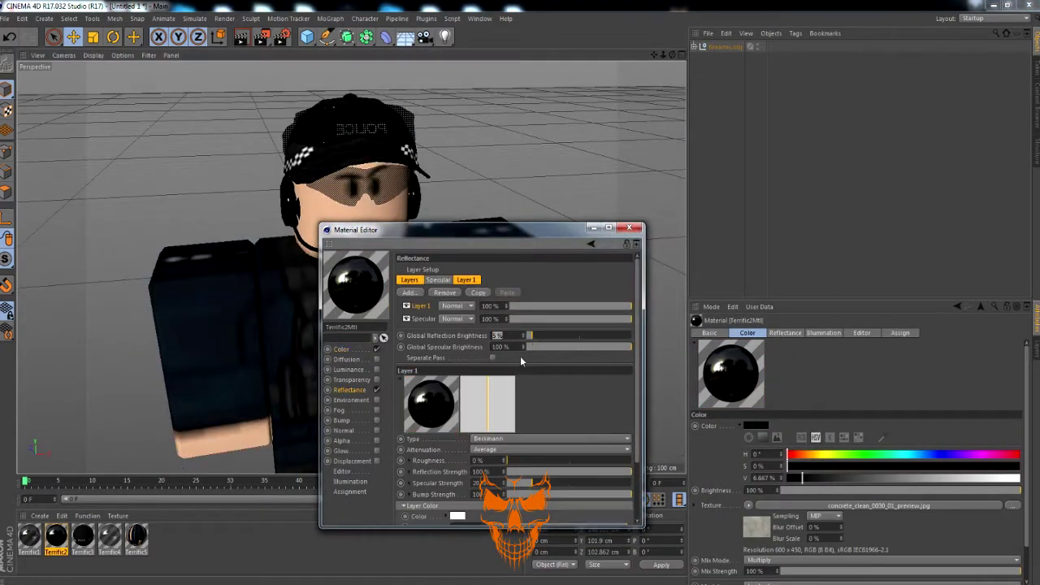
click(630, 228)
Step: Expand firearms.obj and rename Terrific10 through Terrific5 as head, ra, rl, la, ll and t
alt+drag(489, 340, 395, 316)
alt+middle_drag(394, 316, 402, 278)
click(695, 47)
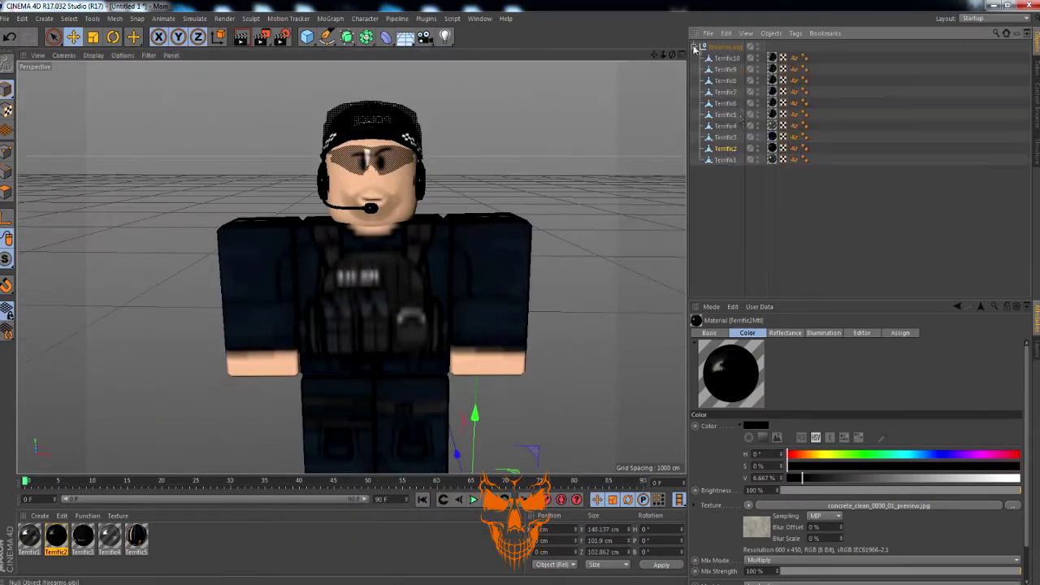
click(726, 58)
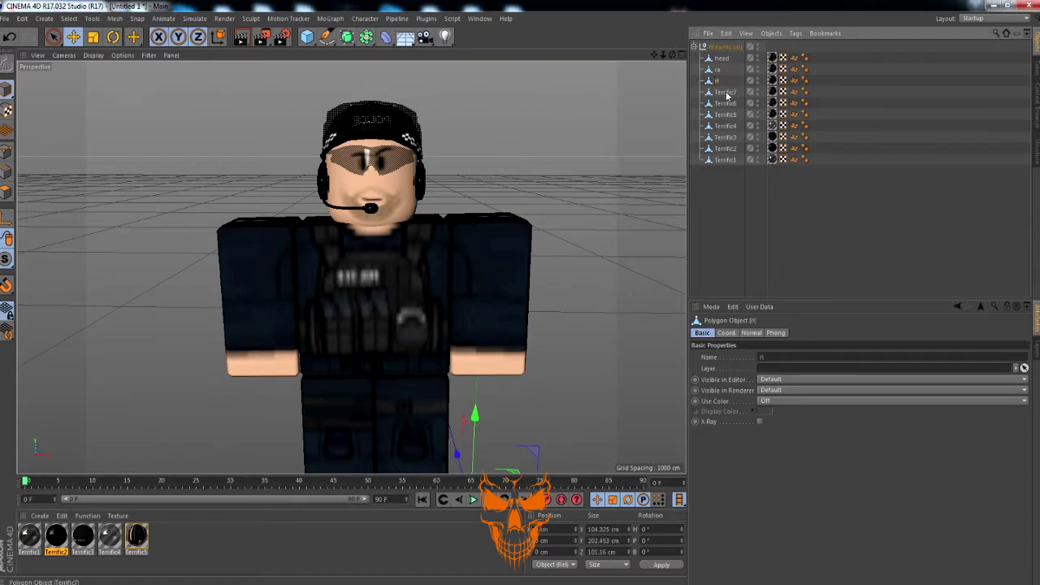
click(717, 94)
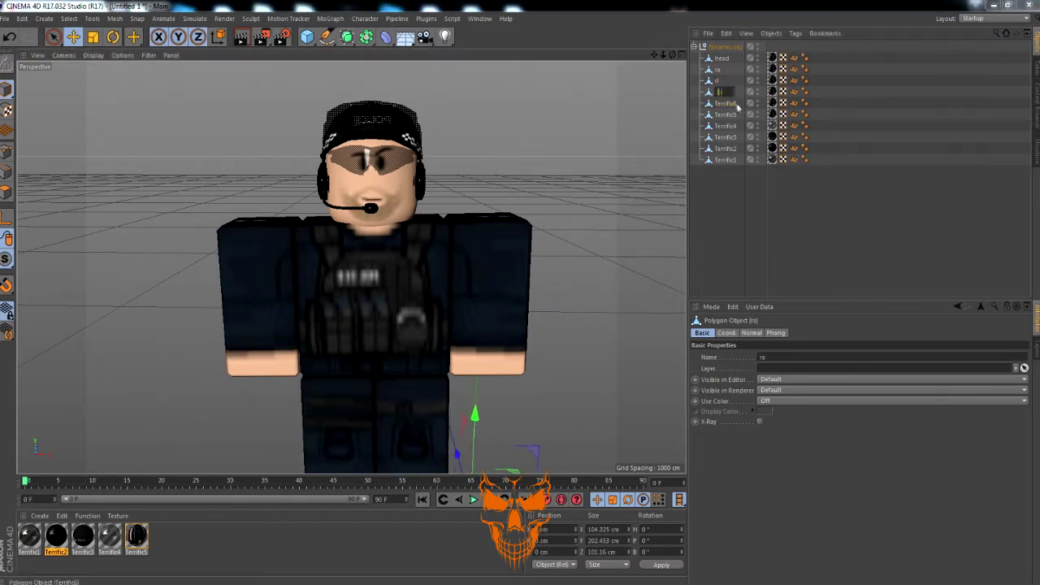
click(725, 117)
Step: Connect the objects Terrific4 through Terrific1 into one mesh and delete the originals
click(726, 126)
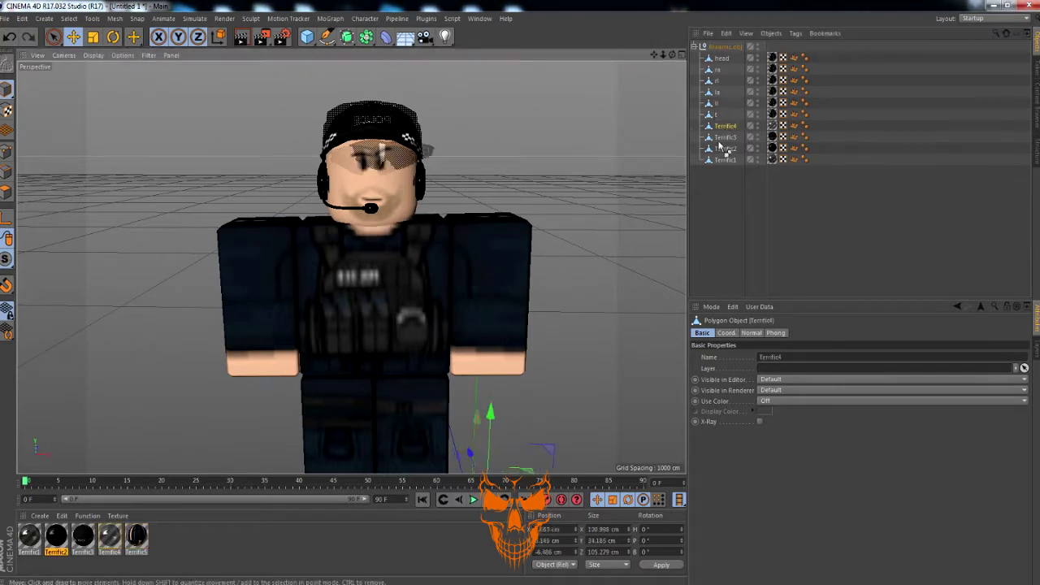
shift+click(726, 159)
right_click(722, 158)
click(759, 358)
click(726, 137)
shift+click(727, 174)
key(Delete)
Step: Name the connected mesh head, merge it with the head object, and delete the Normal tags of the other body parts
click(722, 126)
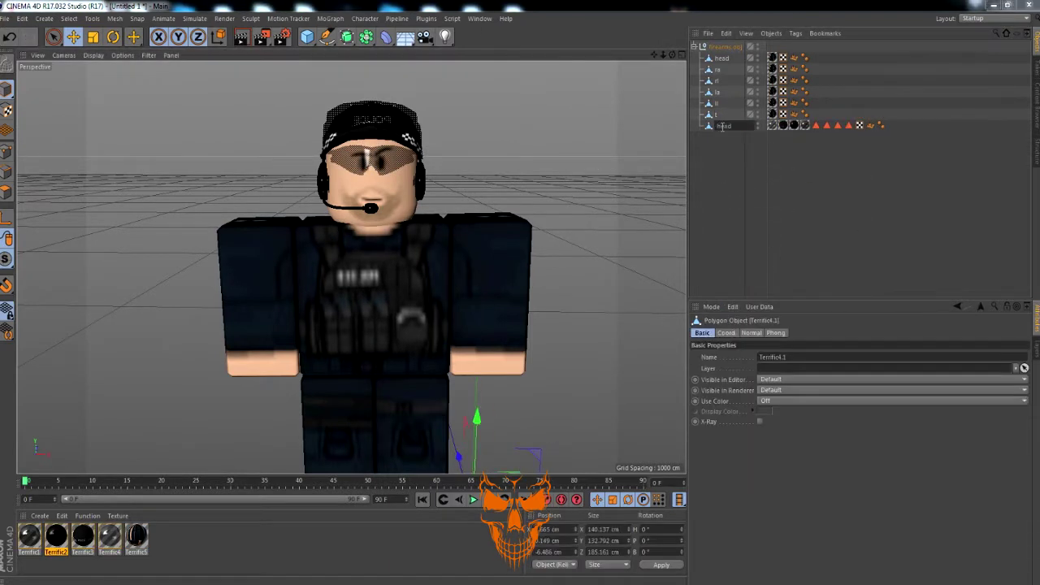
right_click(723, 126)
click(780, 394)
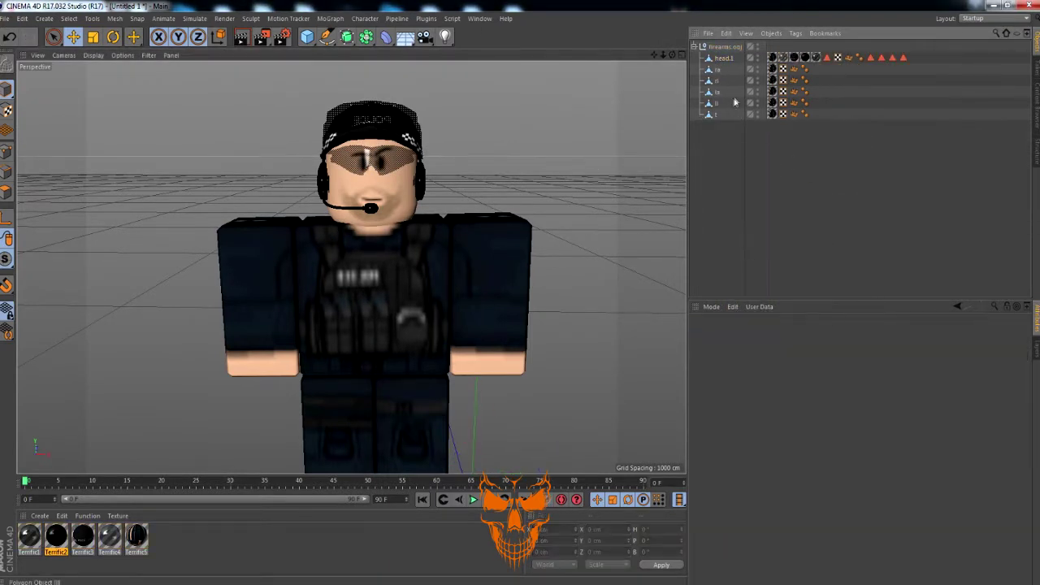
click(717, 70)
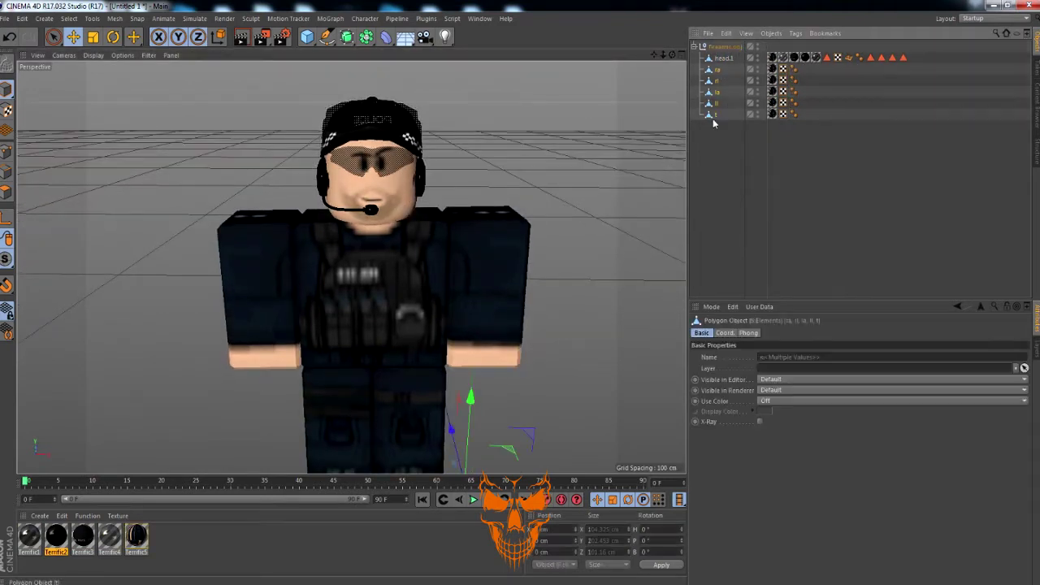
click(267, 117)
Step: Merge the saved joint rig file with the Lower Body hierarchy into the scene
click(5, 18)
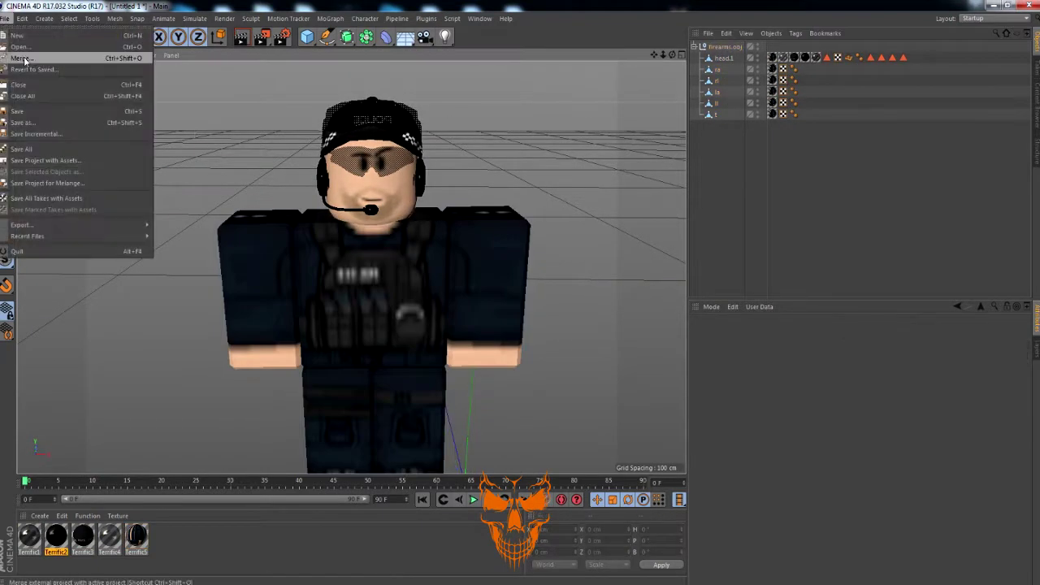
click(24, 34)
double_click(146, 399)
double_click(130, 220)
double_click(154, 127)
Step: Rotate the rig about 180° around its vertical axis and move it inside the character's body
click(113, 37)
alt+drag(475, 370, 618, 442)
drag(386, 441, 411, 298)
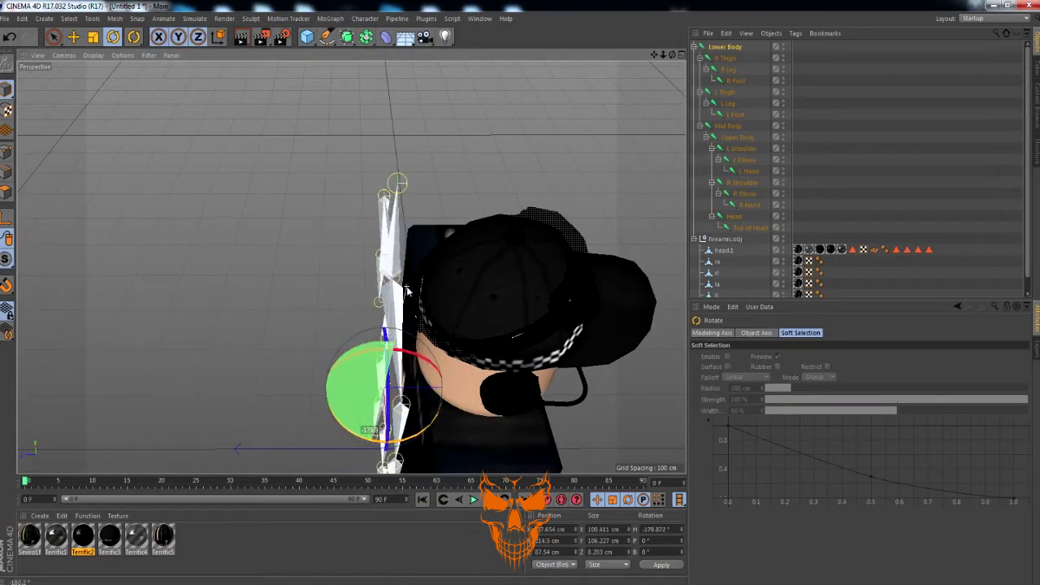
click(73, 37)
alt+drag(321, 269, 471, 254)
drag(439, 426, 368, 197)
Step: Bind head.1 to the Head and Top of Head joints, and ra to R Shoulder, R Elbow and R Hand
click(725, 250)
ctrl+click(735, 218)
ctrl+click(744, 227)
click(365, 19)
mouse_move(381, 40)
click(481, 62)
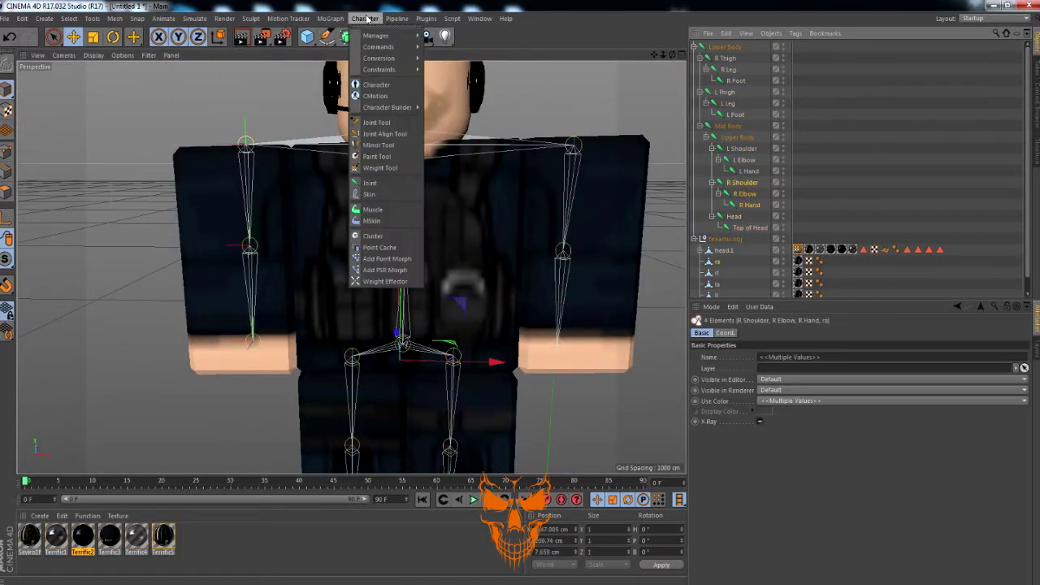
click(448, 62)
Step: Bind the rl mesh to the R Thigh, R Leg and R Foot joints
click(718, 273)
ctrl+click(736, 81)
ctrl+click(728, 70)
ctrl+click(725, 59)
click(365, 18)
click(448, 63)
Step: Bind the la mesh to the L Shoulder, L Elbow and L Hand joints
click(717, 285)
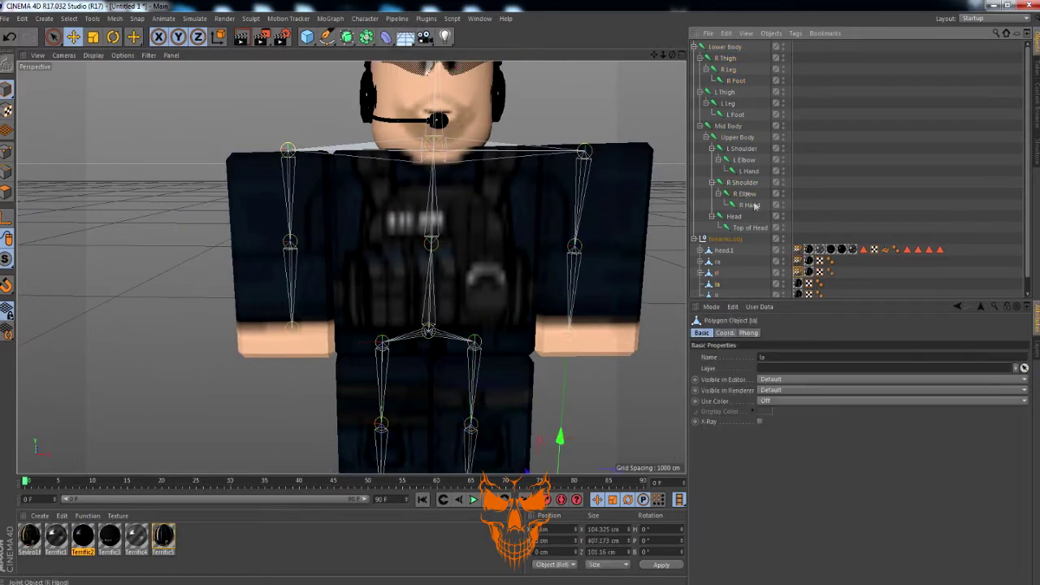
mouse_move(379, 47)
click(448, 62)
Step: Bind the ll mesh to the L Thigh, L Leg and L Foot joints
click(718, 294)
ctrl+click(729, 92)
ctrl+click(728, 104)
ctrl+click(734, 114)
scroll(735, 178, down, 1)
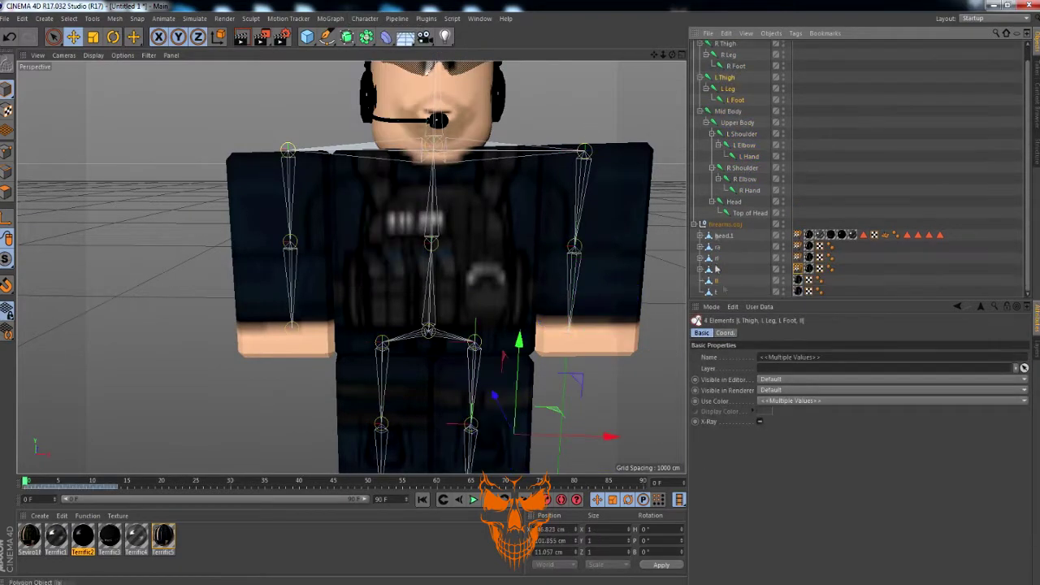
click(448, 63)
Step: Bind the torso mesh t to the Upper Body, Mid Body and Lower Body joints
click(716, 292)
scroll(756, 169, up, 1)
ctrl+click(738, 138)
ctrl+click(728, 127)
ctrl+click(725, 48)
click(365, 18)
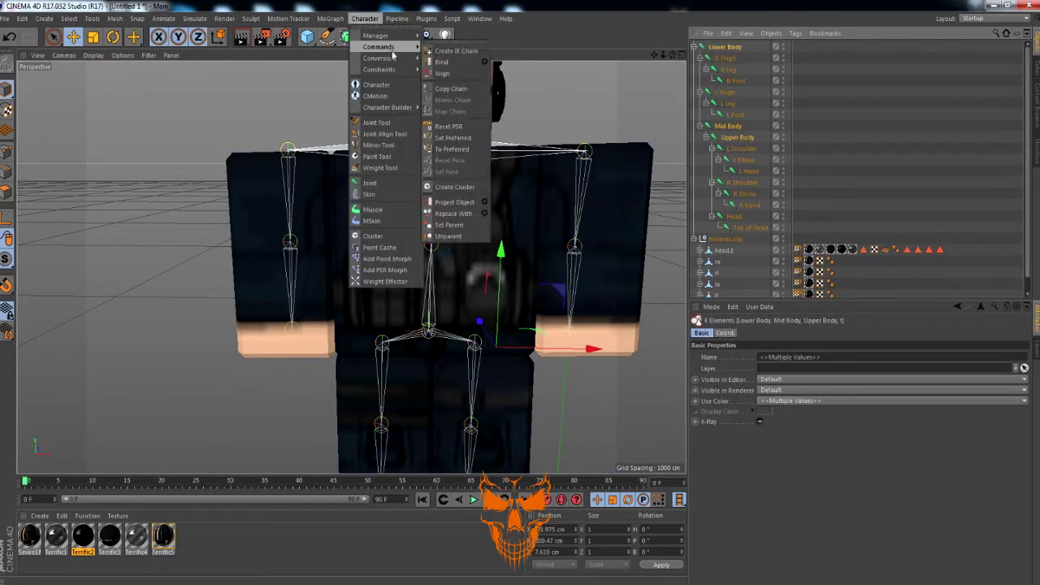
click(448, 63)
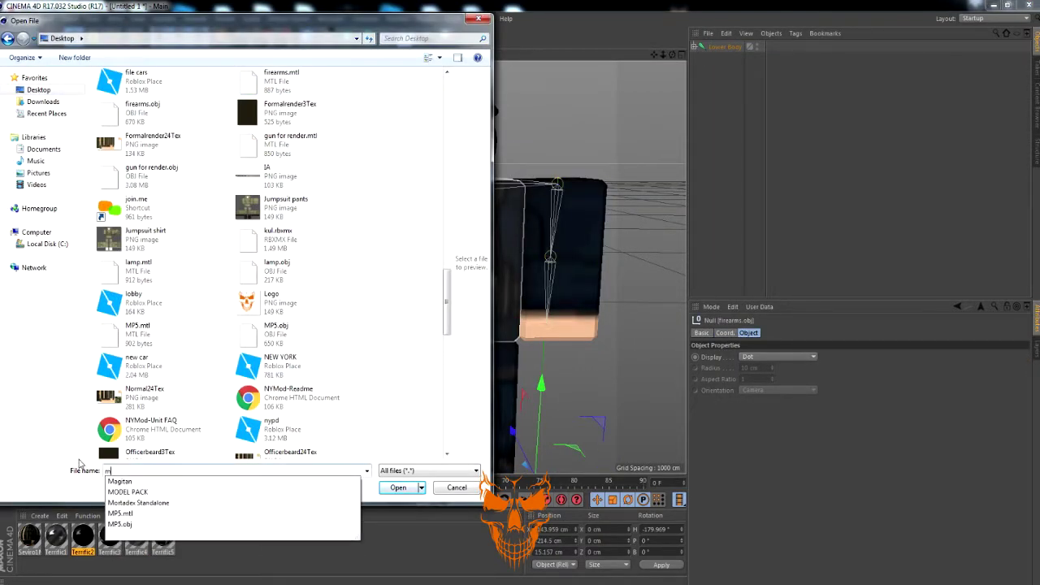
Step: Merge MP5.obj from the Desktop into the scene with the default import settings
click(124, 495)
click(397, 489)
click(379, 573)
Step: Move the MP5 in front of the character and rotate it about 174° around its vertical axis
scroll(428, 345, down, 5)
alt+drag(428, 345, 415, 390)
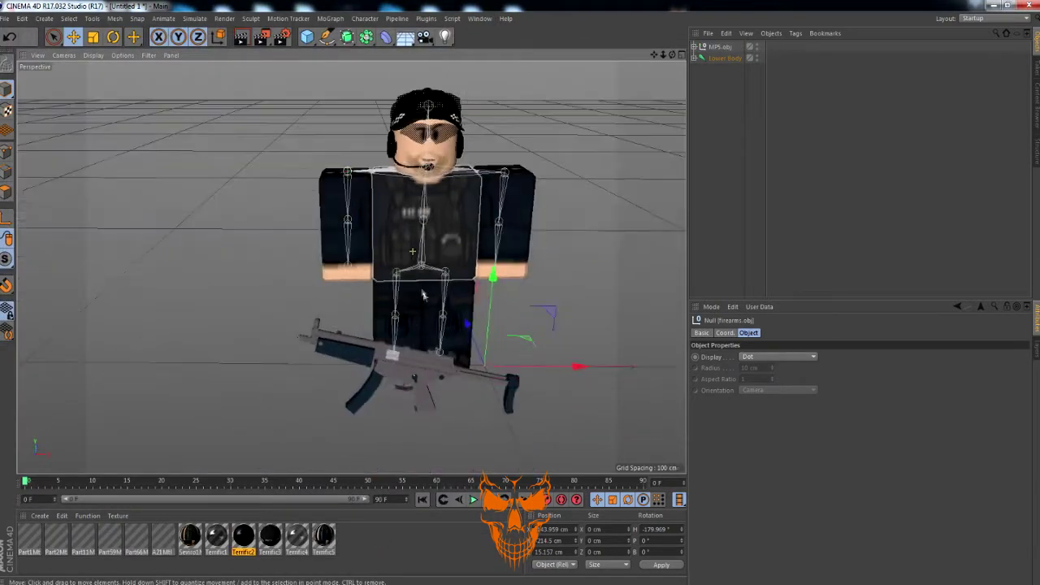
scroll(412, 401, up, 3)
drag(585, 383, 416, 419)
alt+drag(375, 343, 374, 369)
alt+drag(358, 298, 404, 202)
drag(395, 380, 270, 263)
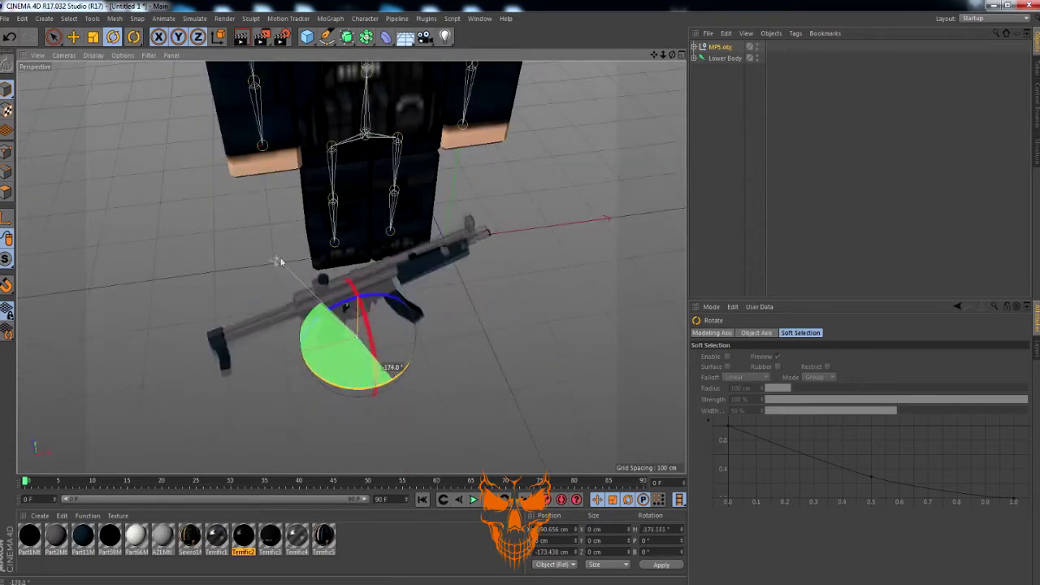
alt+drag(388, 312, 455, 228)
alt+drag(439, 220, 477, 207)
drag(290, 219, 233, 168)
Step: Give the gun's Part2Mtl material a darker color
alt+middle_drag(383, 203, 456, 267)
alt+drag(456, 267, 351, 267)
scroll(423, 309, up, 5)
double_click(56, 536)
click(177, 195)
click(295, 116)
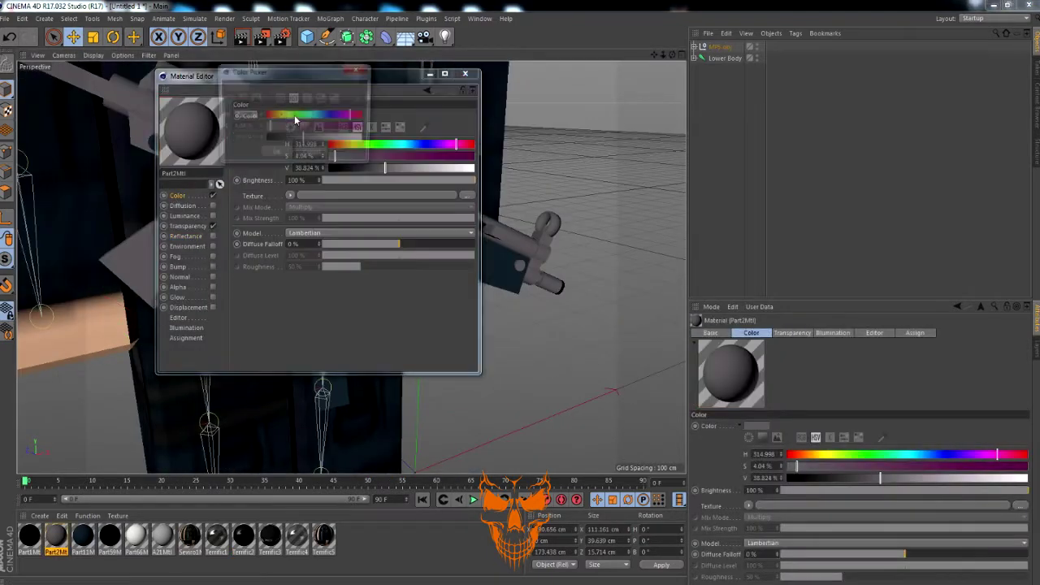
click(275, 154)
Step: Load an image texture into Part2Mtl's environment channel and reduce its strength
click(186, 236)
click(213, 246)
click(286, 195)
click(317, 225)
scroll(431, 325, down, 15)
click(280, 267)
click(566, 559)
click(585, 341)
drag(473, 262, 331, 262)
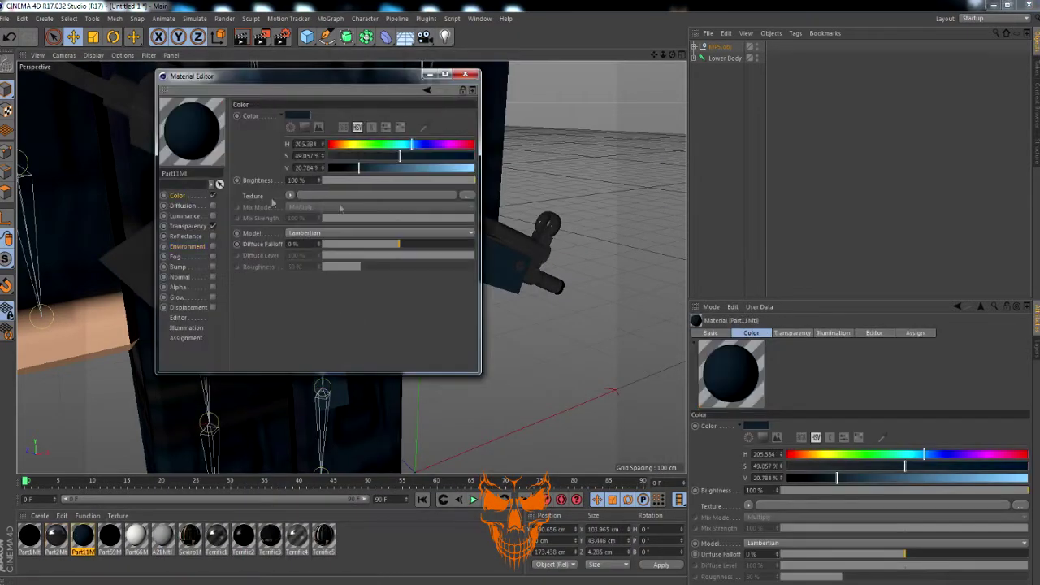
Step: Load an image file as the color texture of Part11Mtl
click(468, 196)
double_click(393, 302)
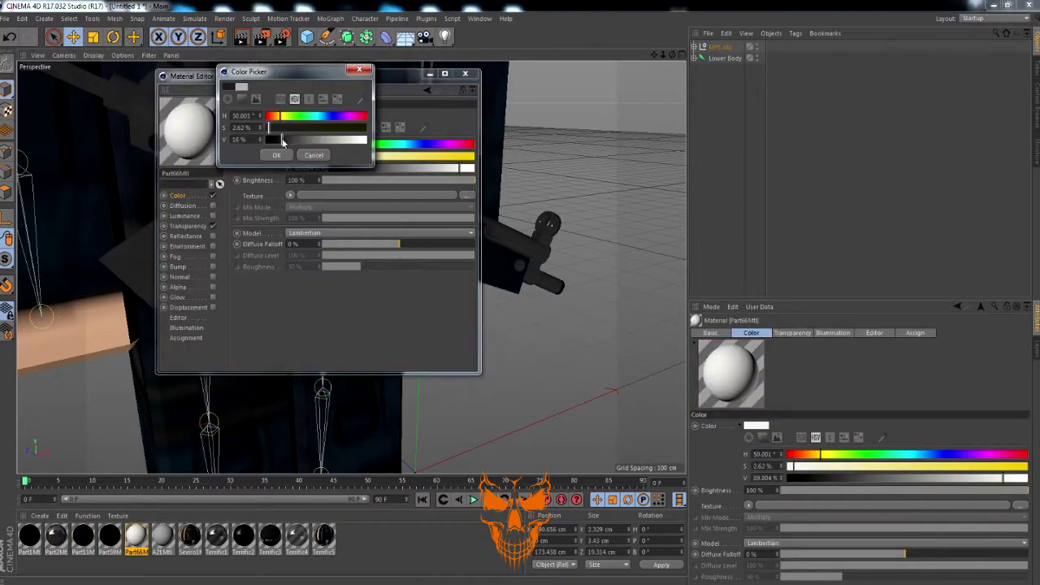
Step: Confirm the color of Part66Mtl and enable its luminance and glow channels
click(277, 155)
click(213, 216)
click(213, 297)
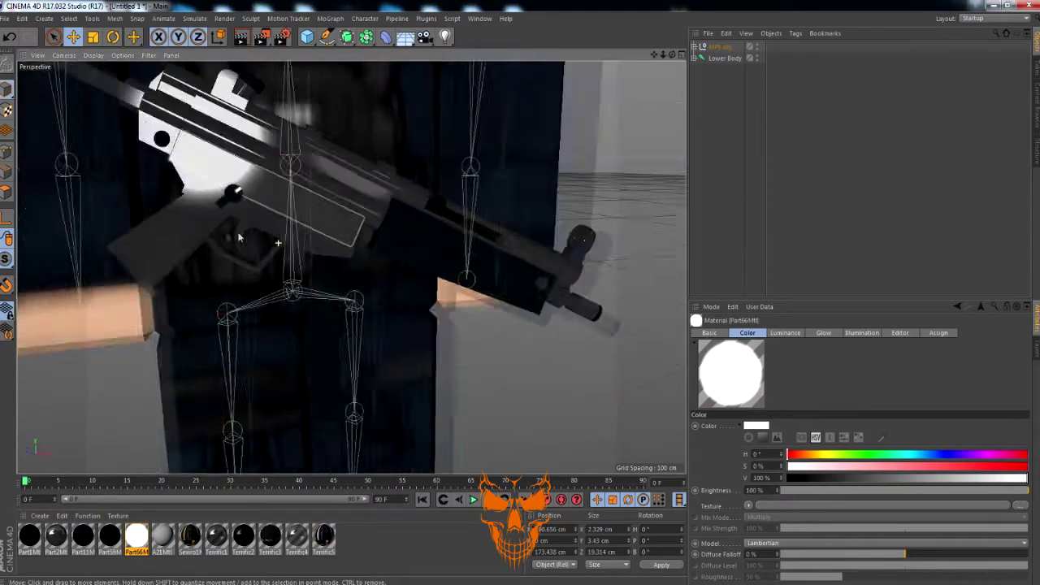
Step: Add a Beckmann reflectance layer to the Part1Mtl material
alt+drag(243, 244, 174, 214)
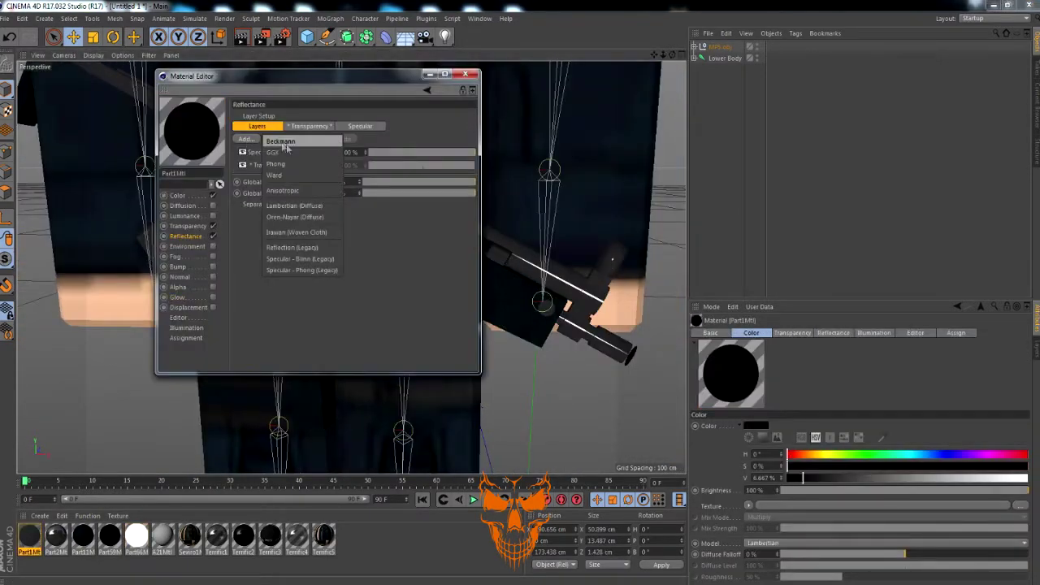
click(281, 142)
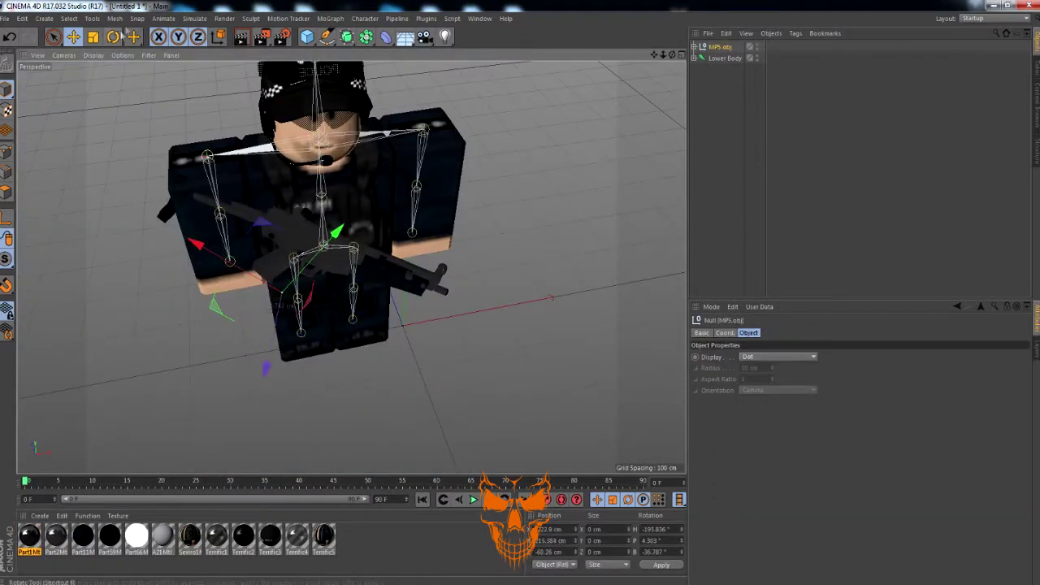
Step: Rotate the MP5 slightly to adjust its tilt across the character's torso
click(114, 37)
drag(285, 244, 280, 243)
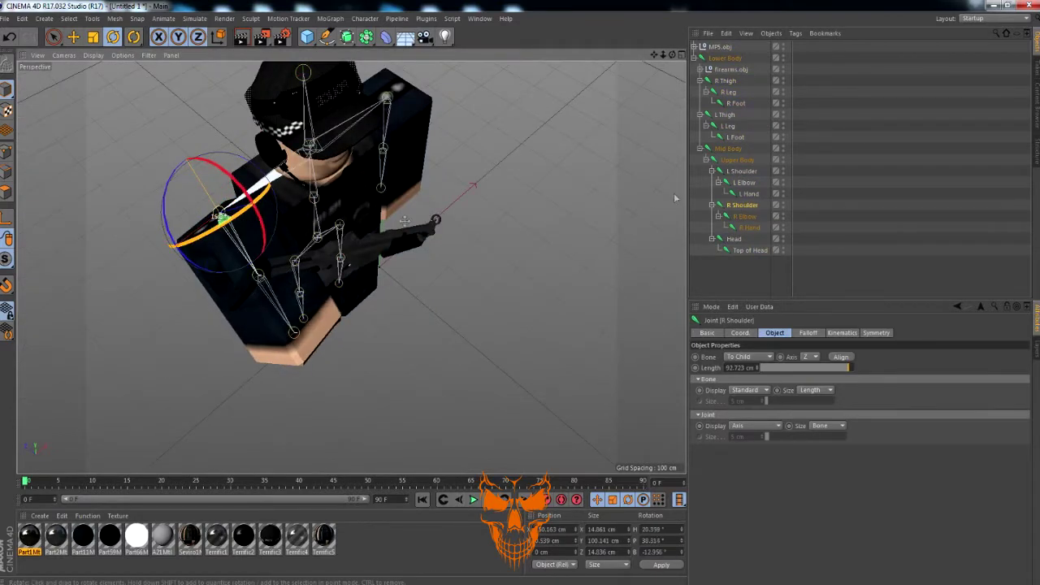
Step: Bend the R Elbow joint and rotate the R Shoulder joint so the right forearm reaches the gun
click(745, 217)
drag(301, 287, 230, 219)
click(742, 205)
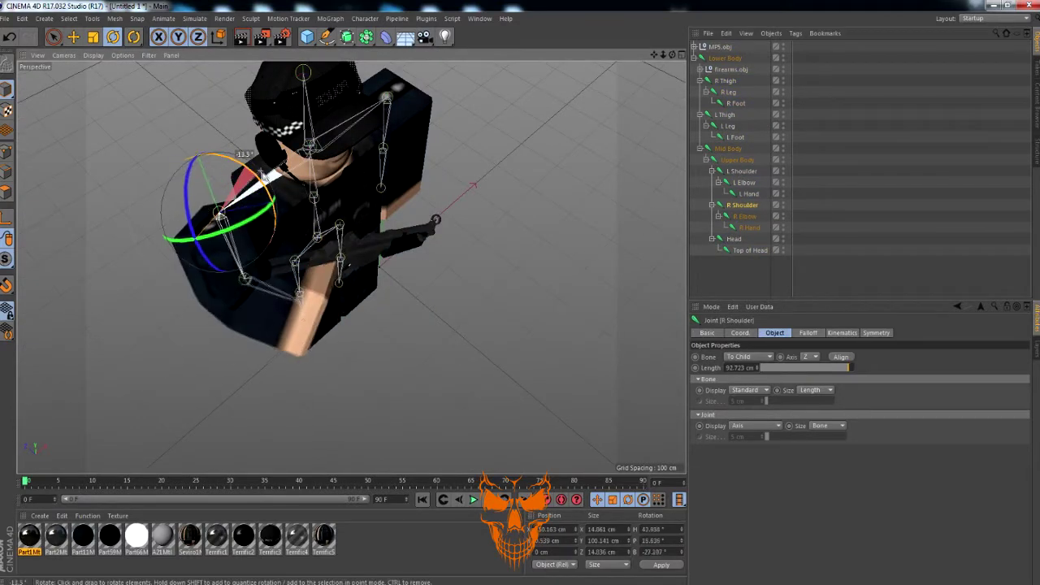
drag(224, 209, 224, 213)
Step: Move the R Shoulder joint to seat the right arm against the torso with the hand at the gun's grip
key(e)
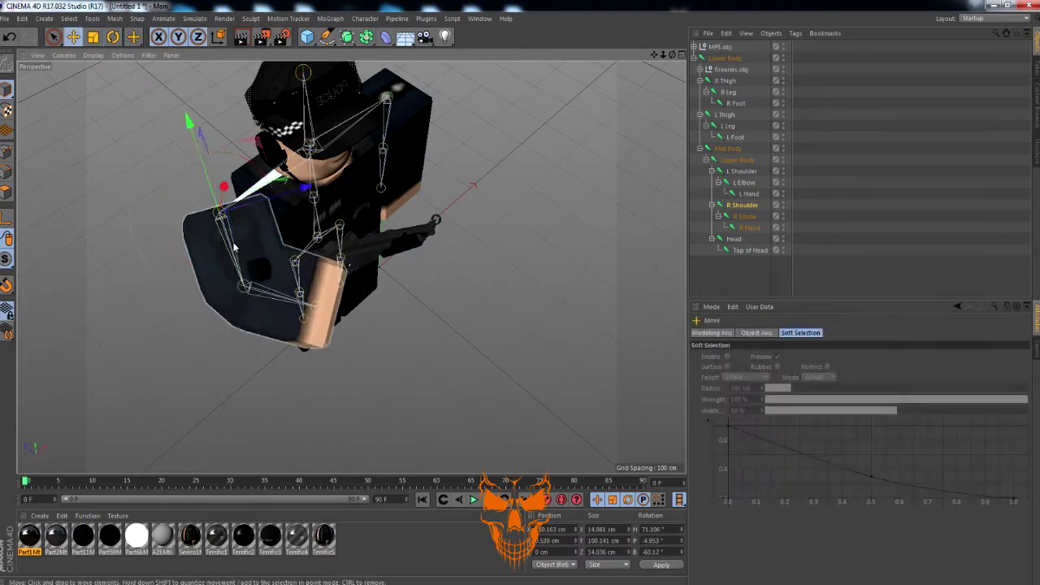
alt+drag(236, 249, 325, 244)
drag(203, 243, 191, 252)
alt+drag(191, 252, 73, 271)
drag(204, 309, 225, 350)
alt+drag(226, 350, 349, 351)
drag(175, 357, 197, 376)
alt+drag(342, 309, 238, 289)
alt+middle_drag(238, 289, 253, 236)
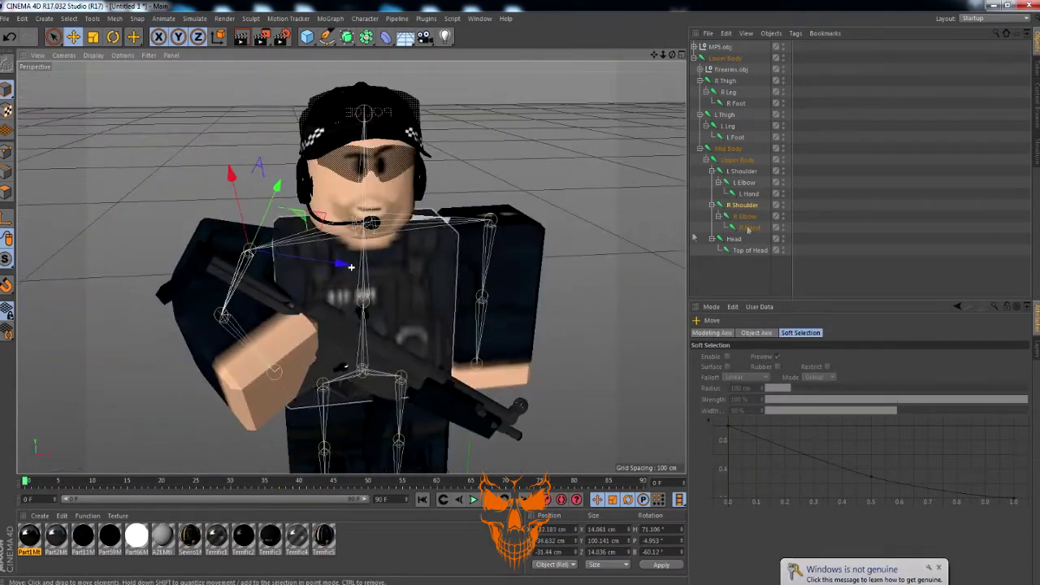
Step: Rotate the R Elbow joint slightly to refine how the right forearm meets the gun
click(744, 216)
key(r)
mouse_move(247, 364)
mouse_down()
mouse_move(265, 357)
mouse_move(256, 364)
mouse_up()
alt+drag(256, 365, 325, 394)
drag(226, 303, 235, 313)
Step: Move the MP5 object so it lines up with the right hand in front of the torso
click(725, 47)
click(75, 38)
drag(331, 362, 362, 411)
alt+drag(325, 325, 298, 228)
alt+middle_drag(351, 267, 361, 165)
drag(372, 334, 81, 101)
key(e)
alt+middle_drag(80, 100, 120, 119)
Step: Rotate the L Shoulder joint about 28° and shift it slightly to bring the left arm forward
click(742, 172)
key(r)
alt+drag(511, 210, 331, 353)
drag(476, 255, 453, 302)
click(745, 183)
click(746, 173)
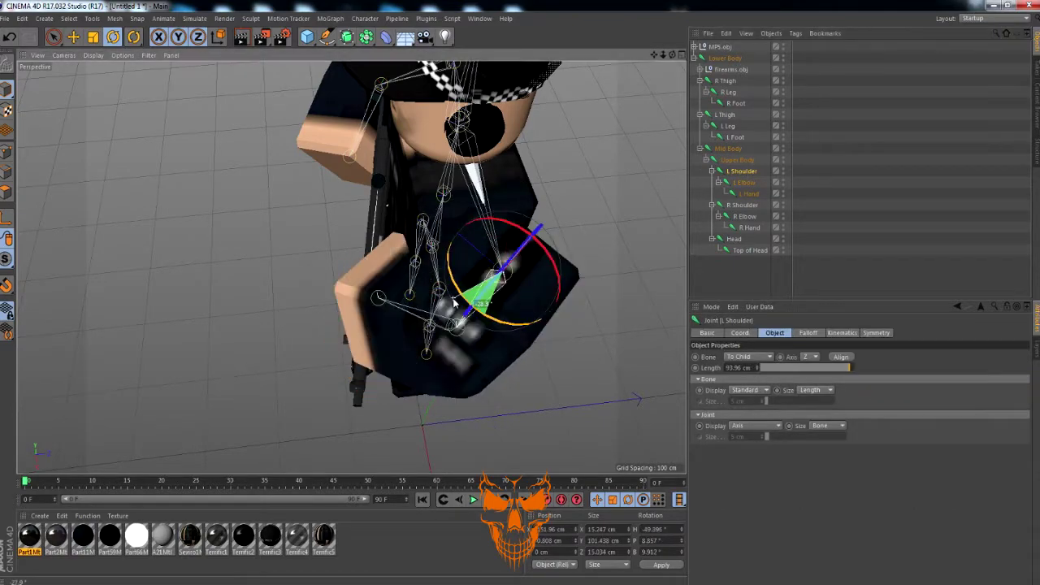
key(e)
drag(539, 221, 530, 230)
alt+drag(530, 231, 512, 208)
scroll(626, 172, down, 3)
Step: Bend the L Elbow joint so the left forearm crosses in front of the chest at the gun
click(745, 183)
key(r)
drag(466, 277, 474, 324)
drag(531, 299, 534, 312)
mouse_move(534, 312)
alt+mouse_down()
mouse_move(421, 339)
mouse_move(520, 325)
alt+mouse_up()
scroll(351, 267, down, 3)
alt+middle_drag(351, 267, 410, 254)
scroll(411, 254, up, 3)
Step: Rotate the thigh and leg joints on both sides slightly to loosen the character's stance
click(725, 115)
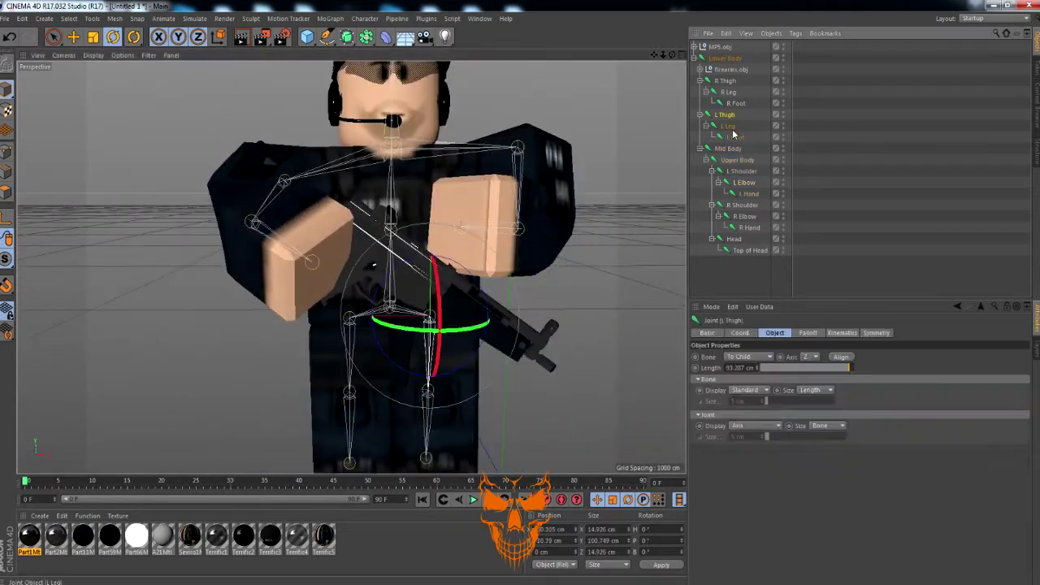
click(725, 80)
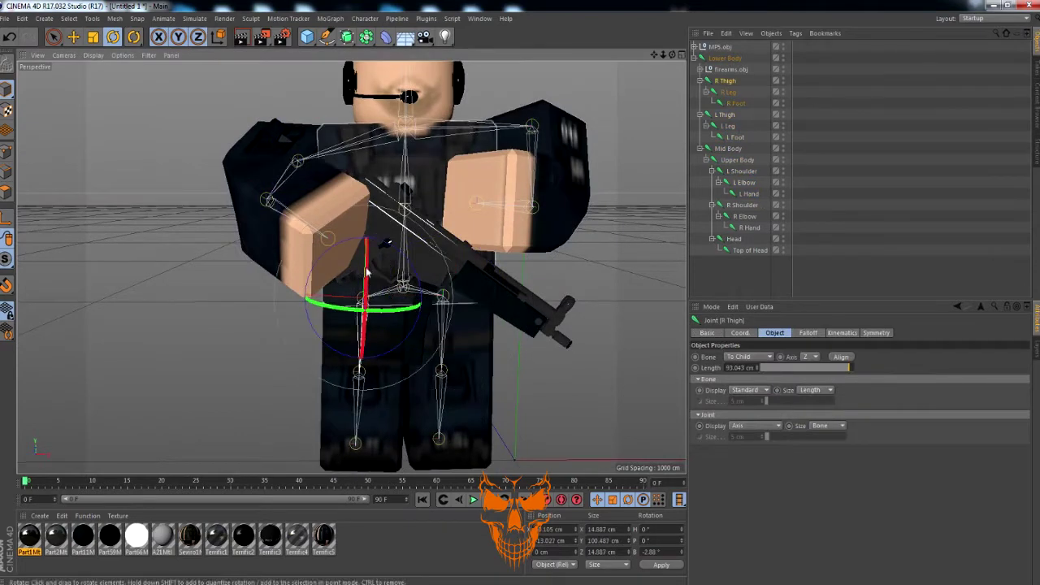
click(734, 92)
drag(450, 278, 521, 237)
drag(393, 349, 410, 368)
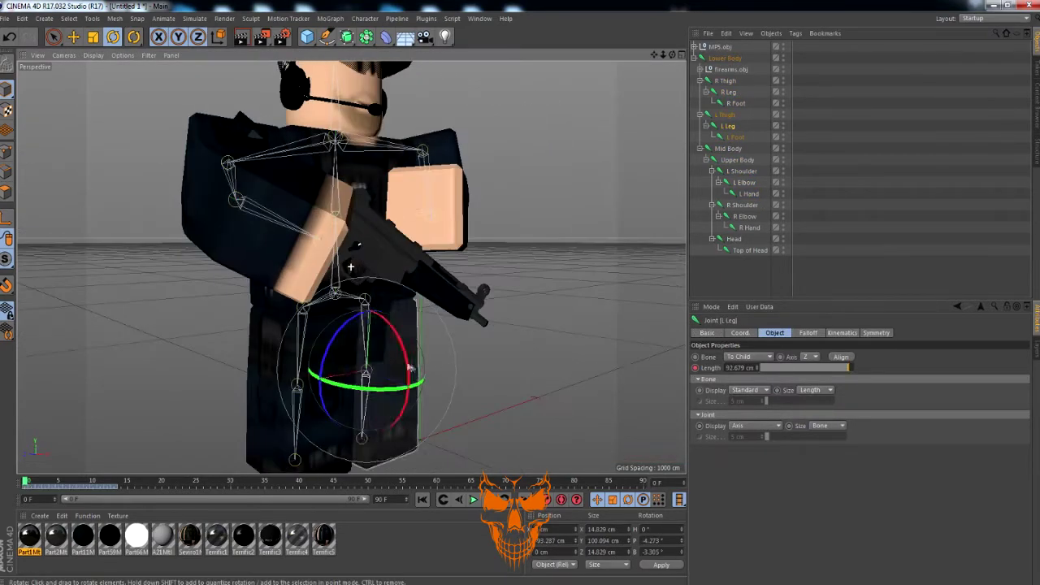
click(734, 93)
drag(333, 372, 334, 386)
alt+drag(471, 302, 312, 272)
Step: Try turning and tilting the Head joint so the face points toward the viewer
click(734, 239)
drag(407, 218, 387, 223)
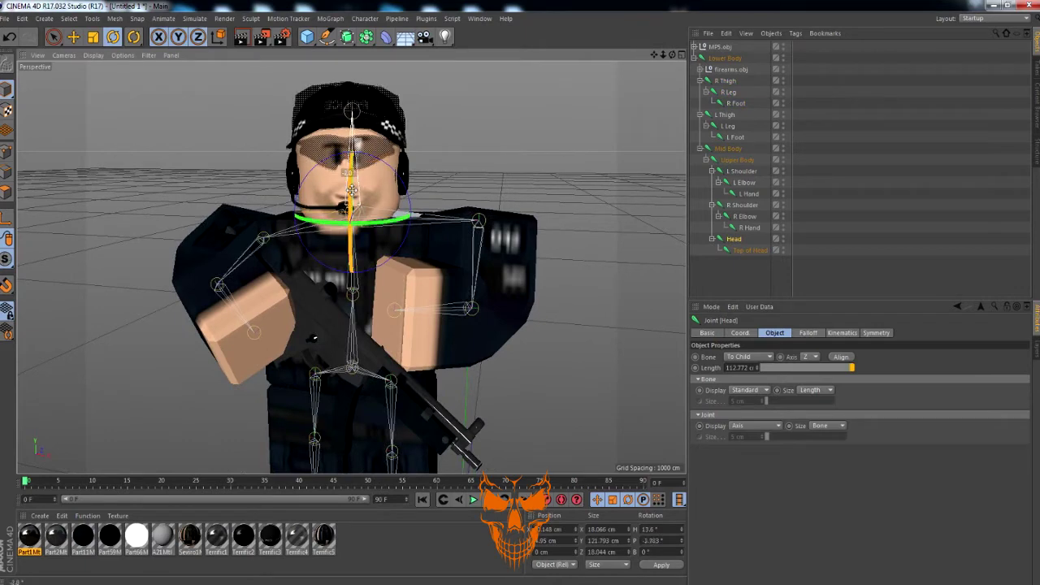
drag(352, 190, 354, 199)
scroll(366, 204, down, 1)
scroll(365, 264, down, 2)
mouse_move(364, 267)
alt+mouse_down()
mouse_move(355, 239)
mouse_move(351, 267)
alt+mouse_up()
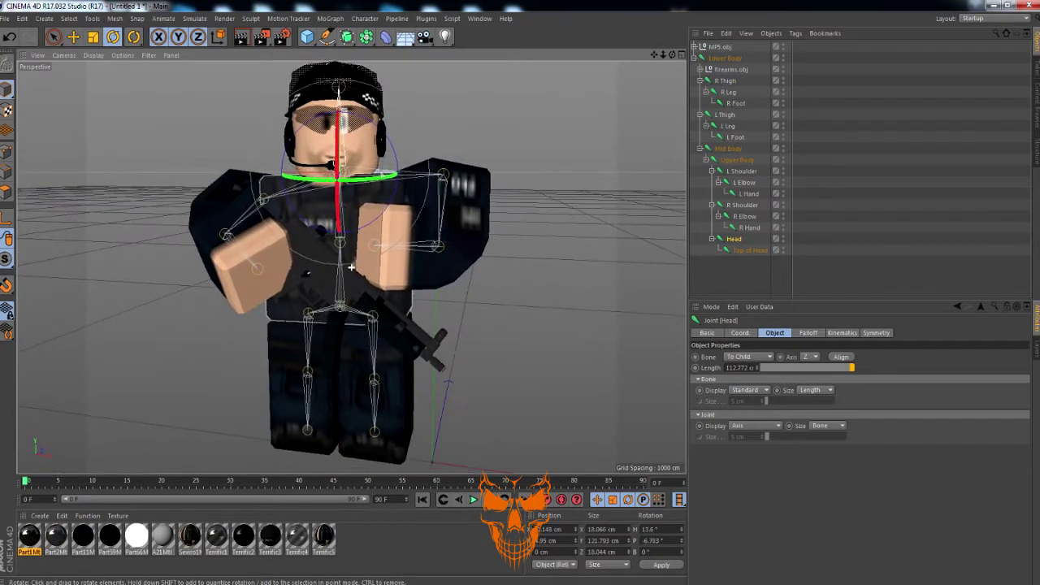
Step: Undo the head rotations and add the Ambient Occlusion and Global Illumination effects to the render settings
key(ctrl+b)
key(ctrl+z)
key(ctrl+z)
key(ctrl+z)
click(97, 167)
click(73, 206)
click(121, 274)
click(74, 206)
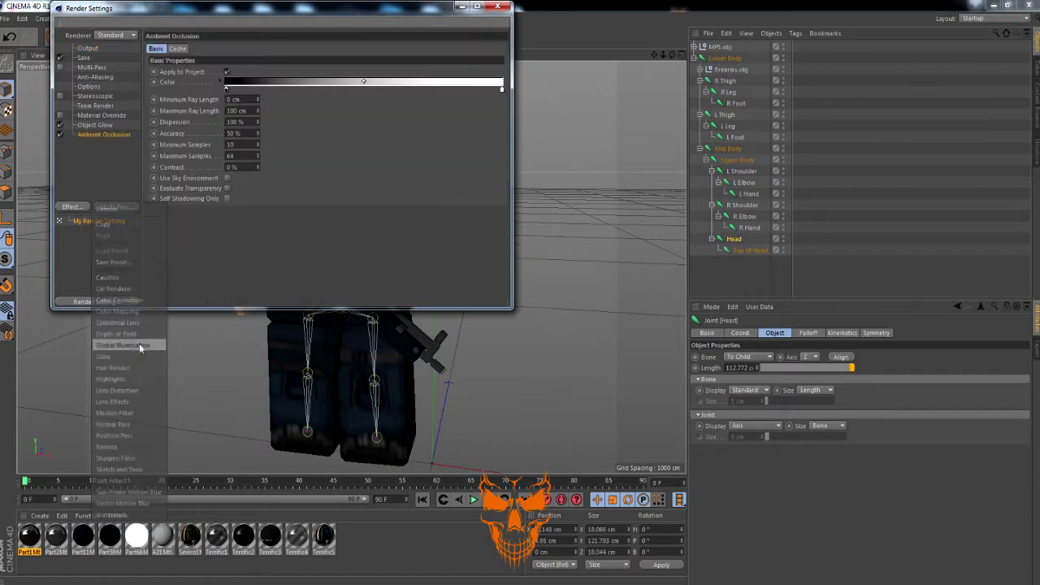
click(142, 347)
click(83, 57)
click(476, 68)
key(Escape)
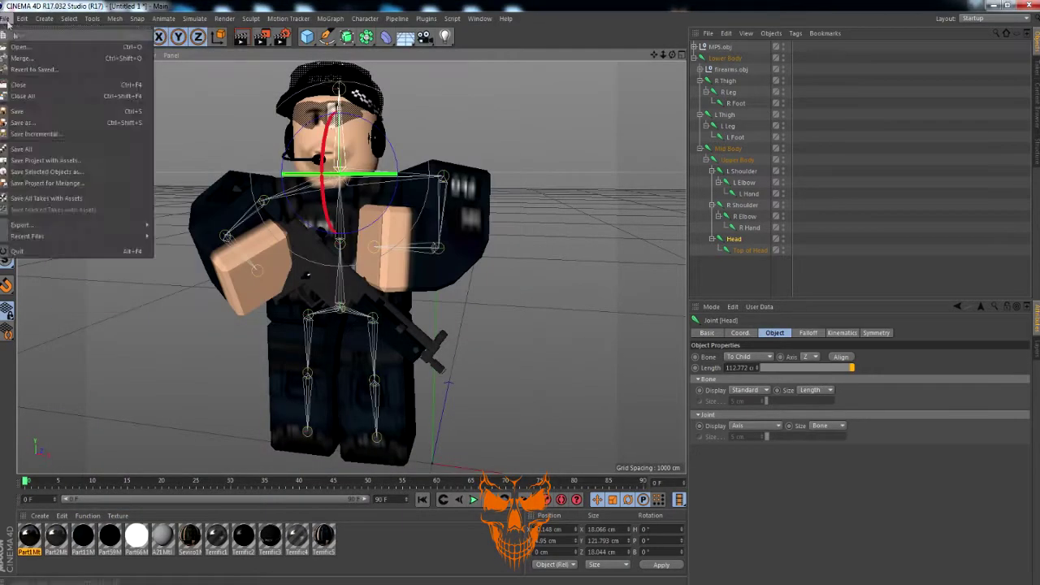
Step: Bring the studio lights and camera setup into the scene and delete its Null object
click(33, 36)
click(42, 101)
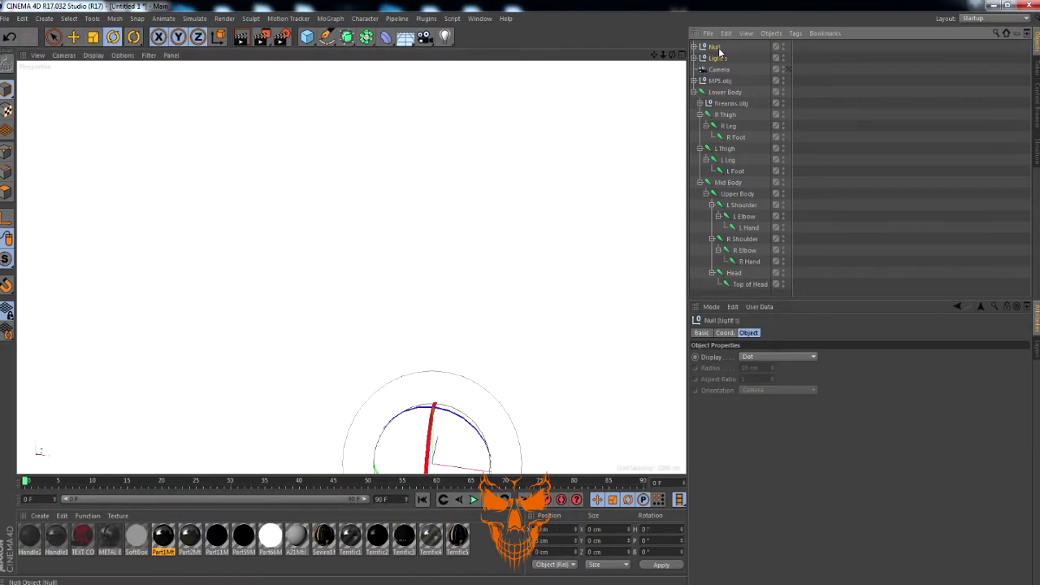
key(Delete)
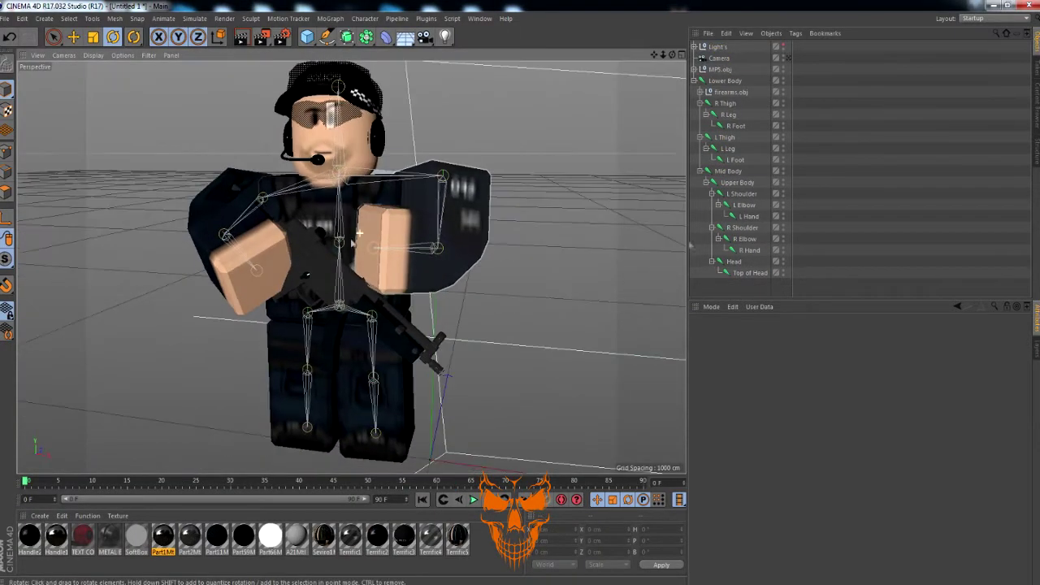
Step: Rotate the Head joint to a heading of about 15.6° so the face looks toward the viewer
click(338, 173)
drag(365, 181, 347, 153)
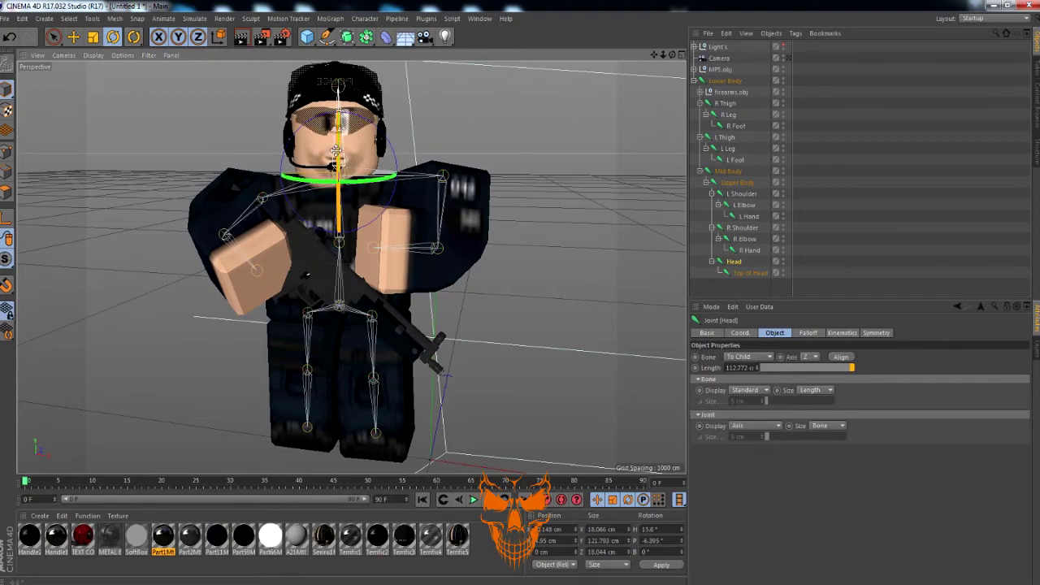
alt+drag(375, 201, 338, 203)
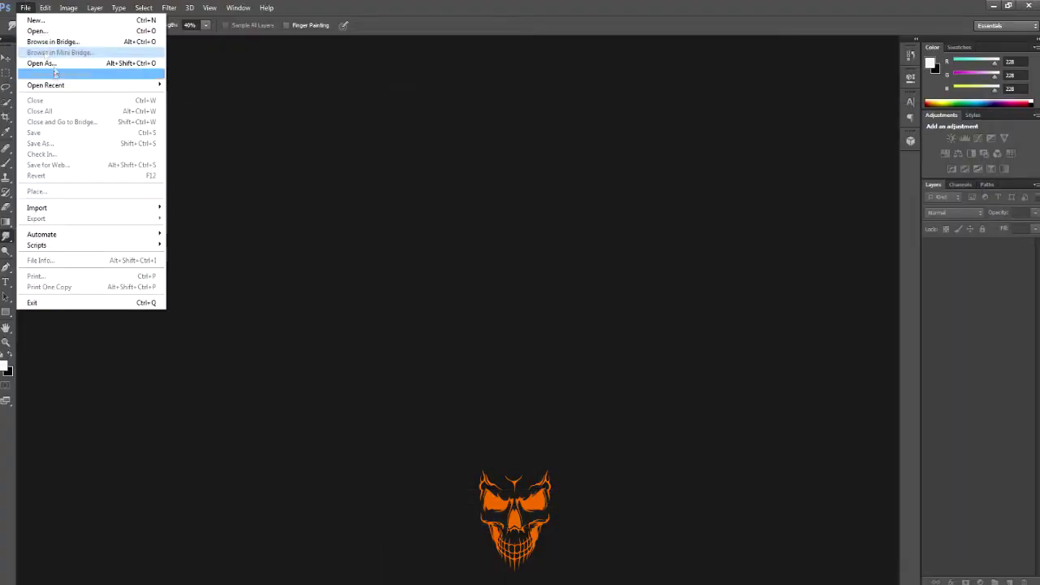
Step: Switch to Photoshop and open SFO render.png from the Renders folder in Pictures
click(51, 31)
double_click(463, 118)
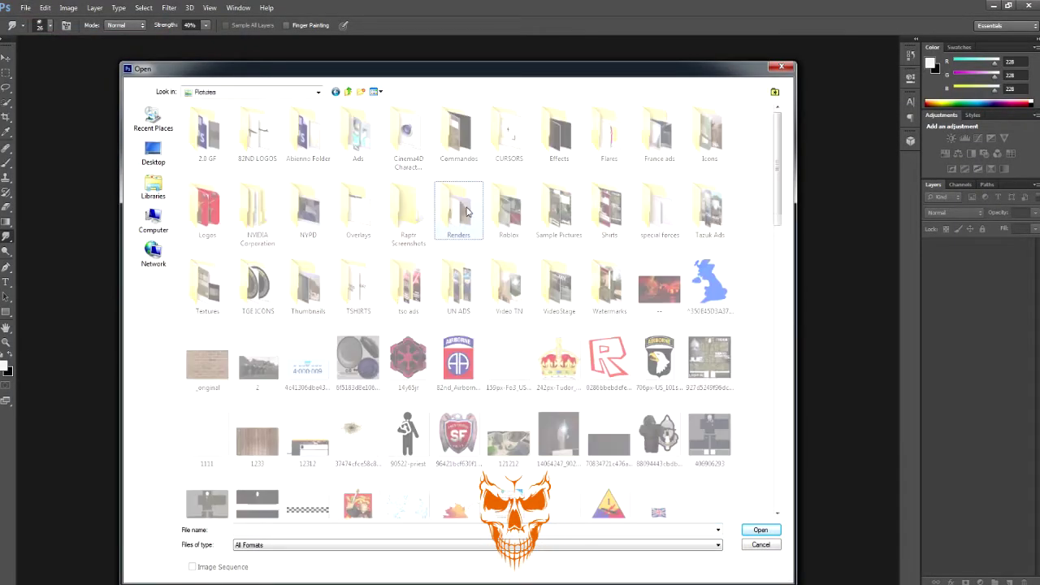
double_click(459, 212)
scroll(496, 218, down, 12)
click(505, 219)
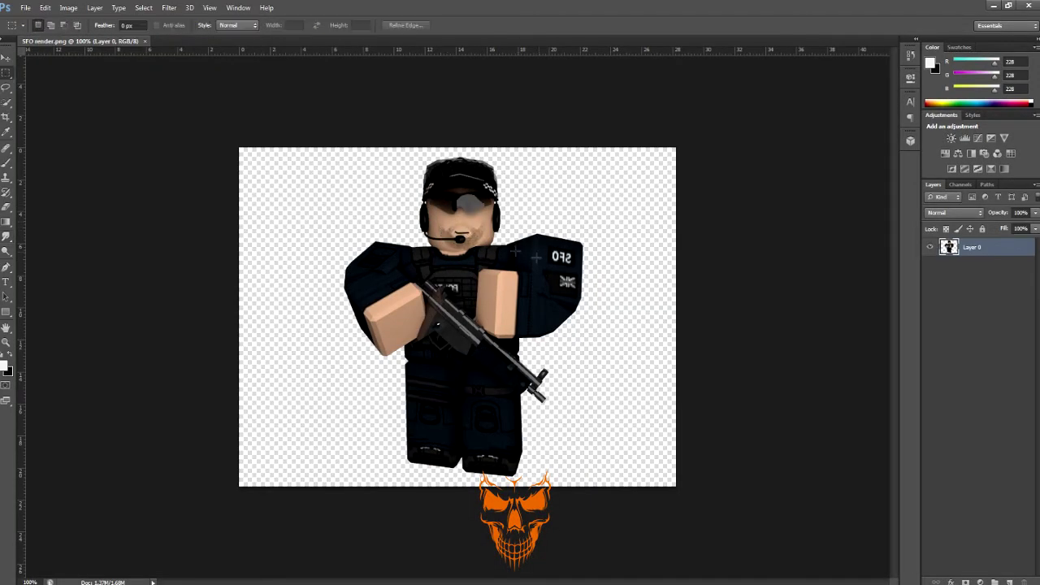
Step: Flip the police character layer horizontally
click(46, 8)
mouse_move(162, 225)
click(238, 348)
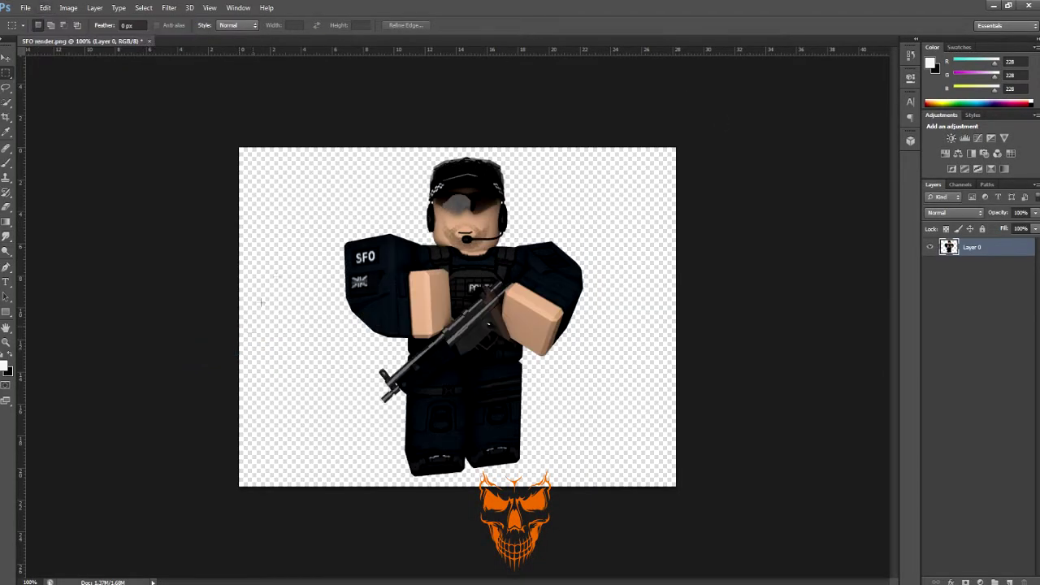
Step: Open Kestrel Ad 1.png from the Ads folder and cut its artwork to leave an empty canvas
click(26, 8)
click(36, 30)
click(348, 92)
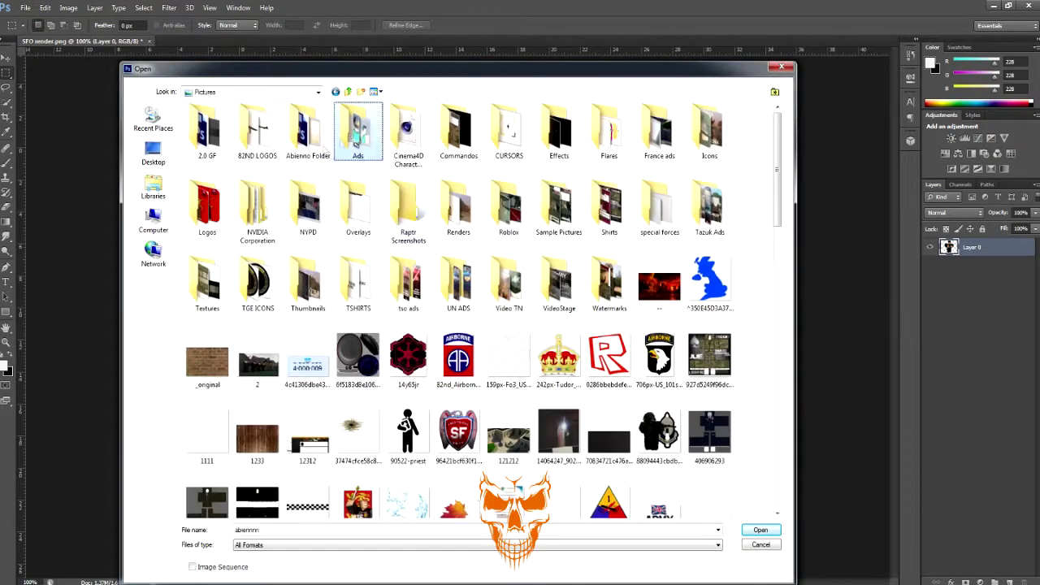
double_click(359, 135)
click(358, 210)
double_click(358, 280)
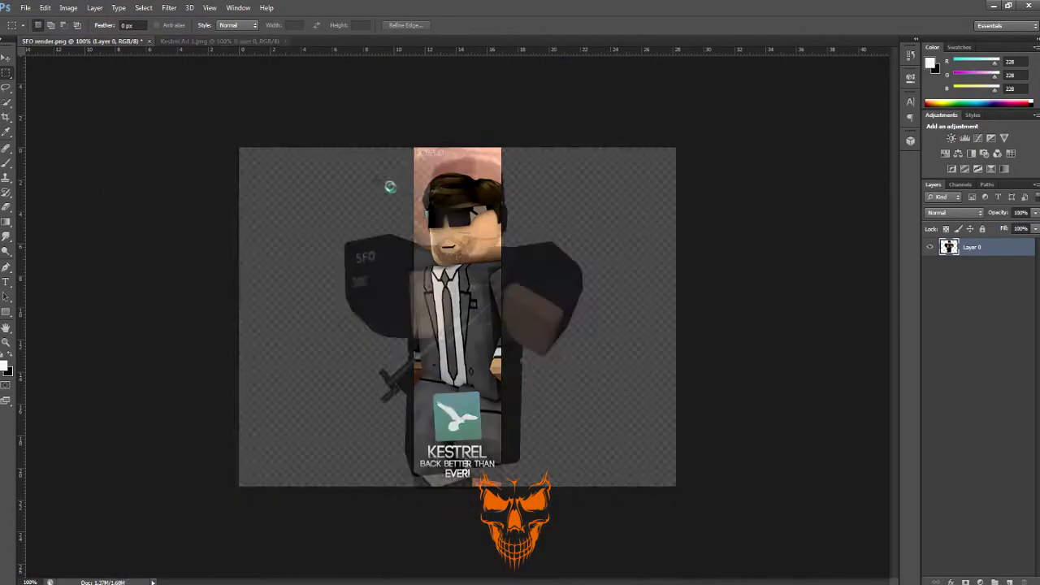
key(ctrl+x)
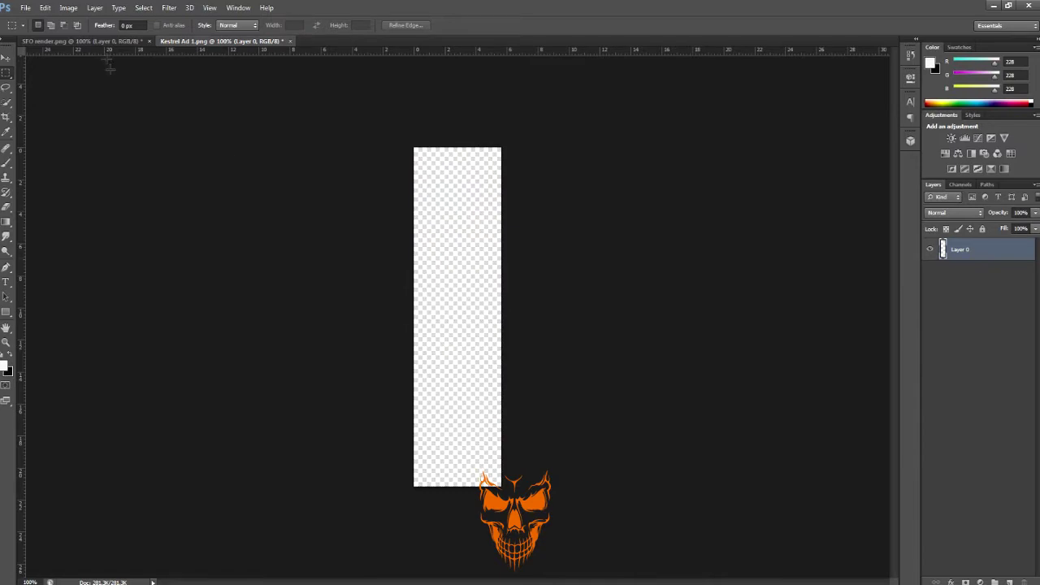
Step: Copy the police character from SFO render.png into Kestrel Ad 1.png and centre it in the tall canvas
click(81, 41)
drag(323, 138, 324, 138)
click(217, 41)
click(5, 58)
key(ctrl+v)
drag(487, 253, 409, 283)
alt+scroll(494, 282, up, 5)
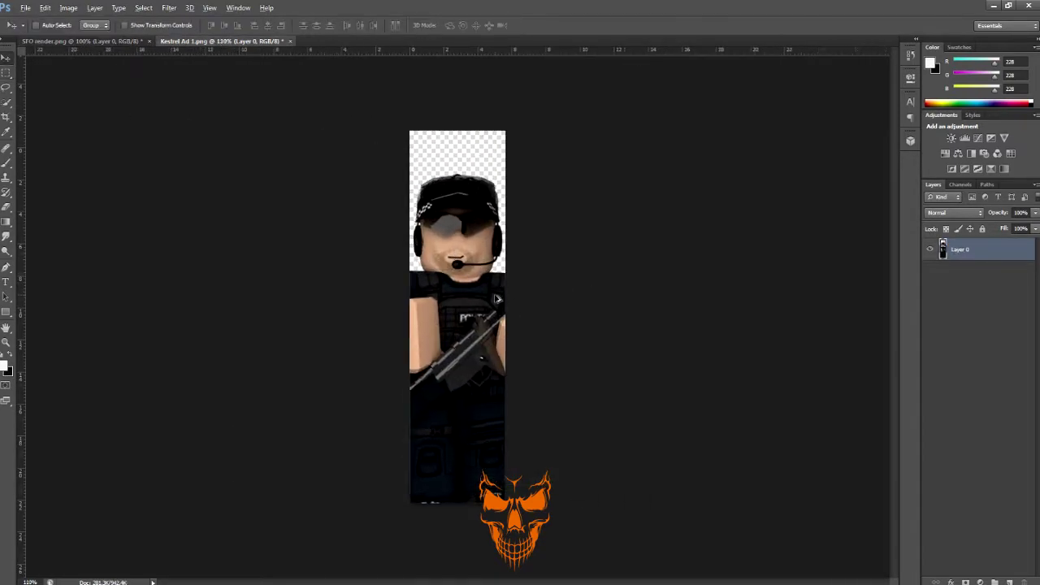
alt+scroll(494, 283, down, 3)
alt+scroll(494, 283, up, 1)
alt+scroll(498, 283, down, 1)
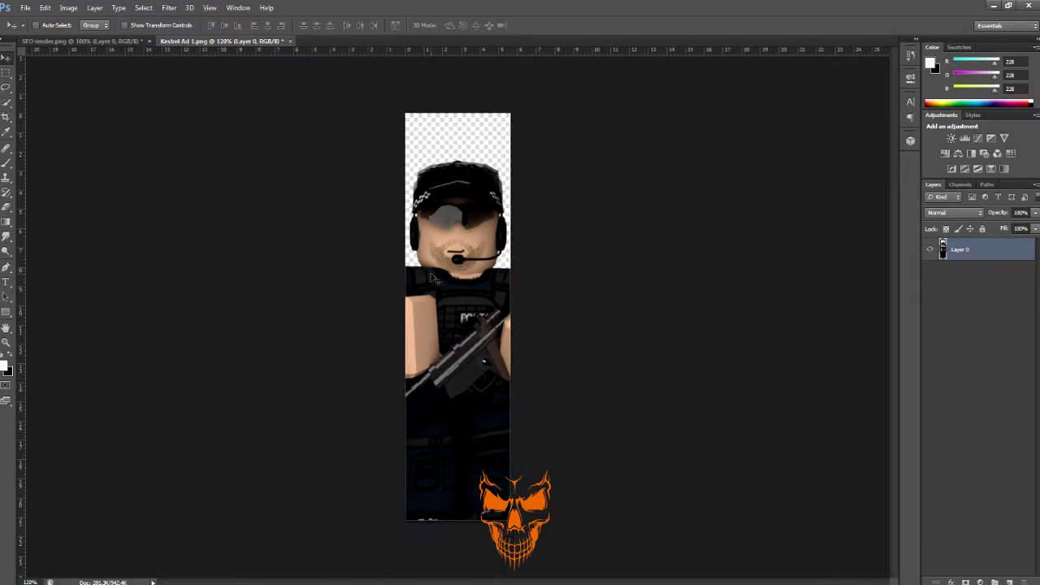
Step: Switch to the web browser and look through Google Images results for "city background"
click(25, 7)
key(ctrl+a)
text(city background)
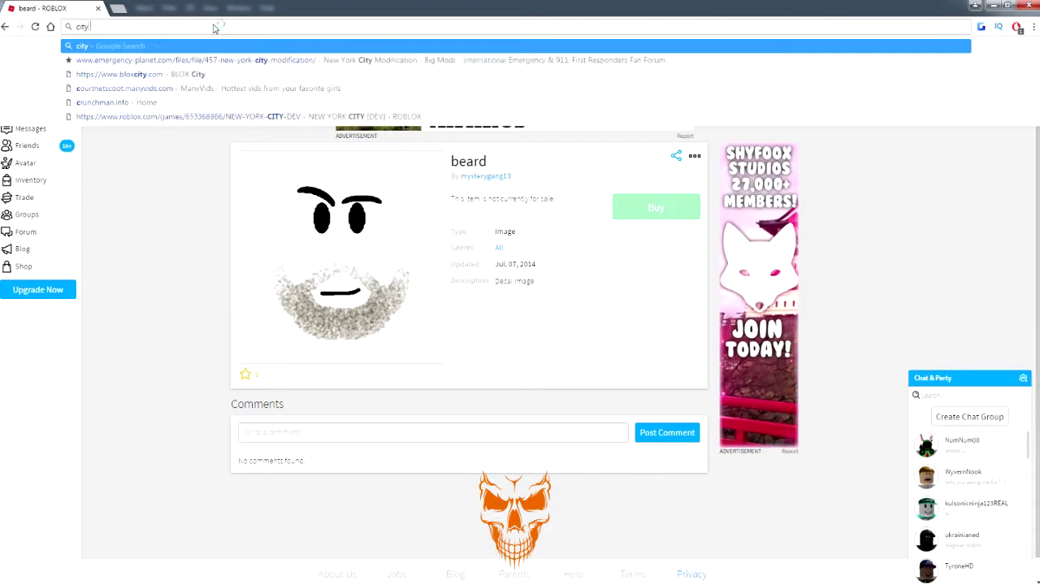
key(Return)
click(110, 87)
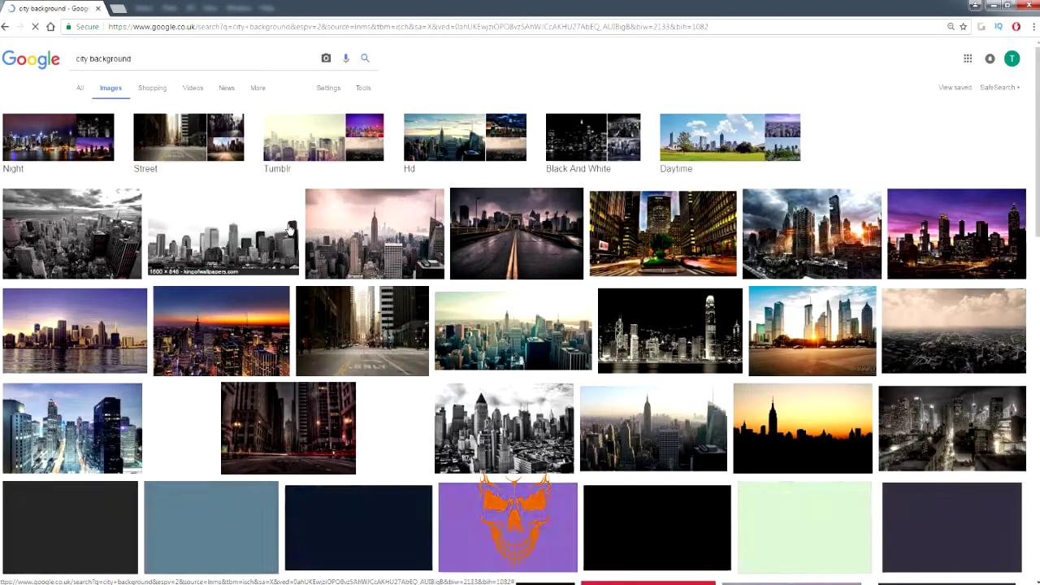
scroll(666, 378, down, 3)
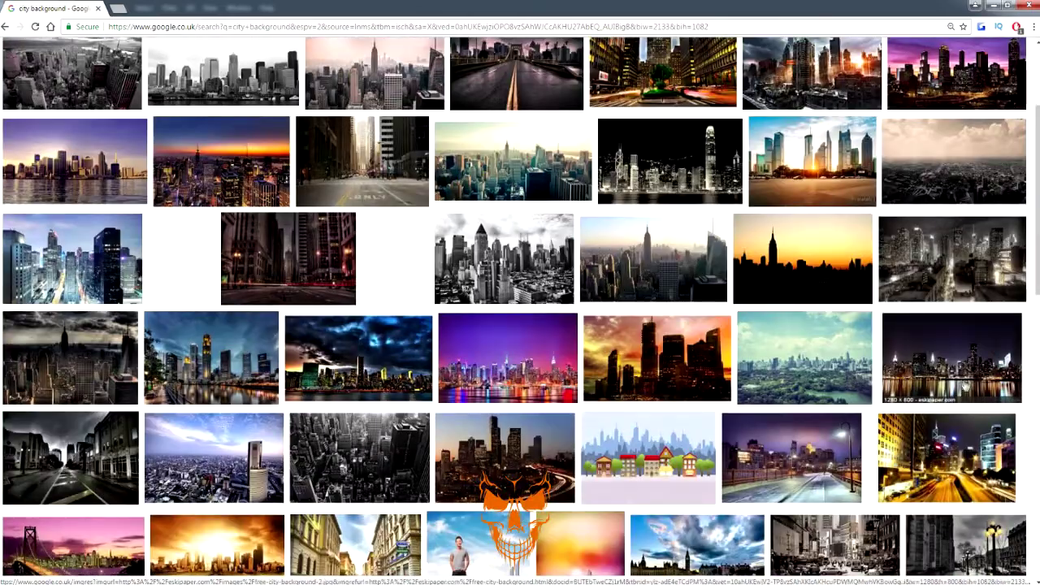
scroll(521, 306, up, 3)
Step: Search Google Images for "London Background" and preview the night picture of Big Ben and Parliament
triple_click(122, 59)
text(London Background)
key(Return)
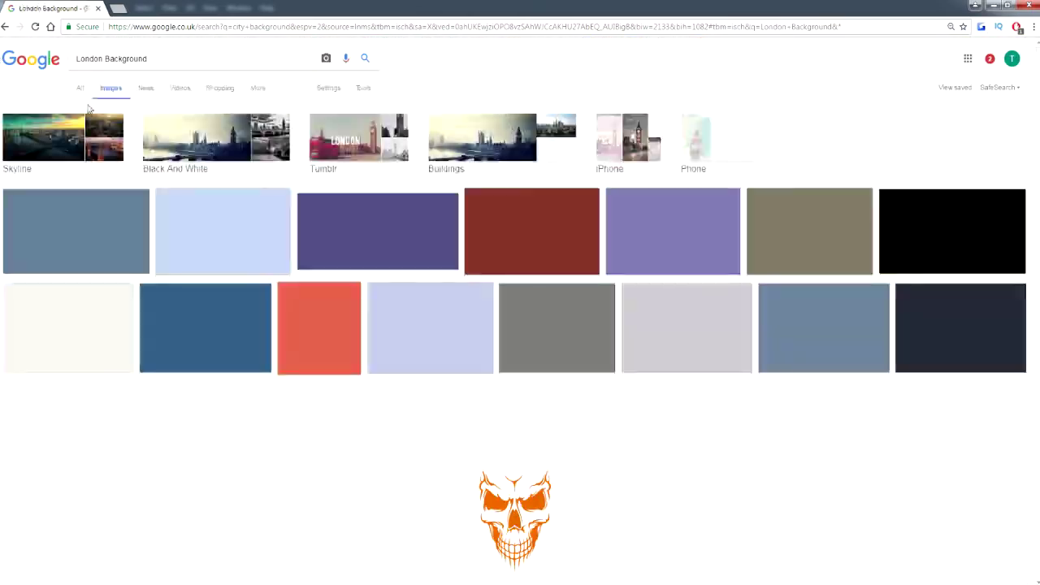
scroll(95, 435, down, 2)
scroll(95, 435, up, 2)
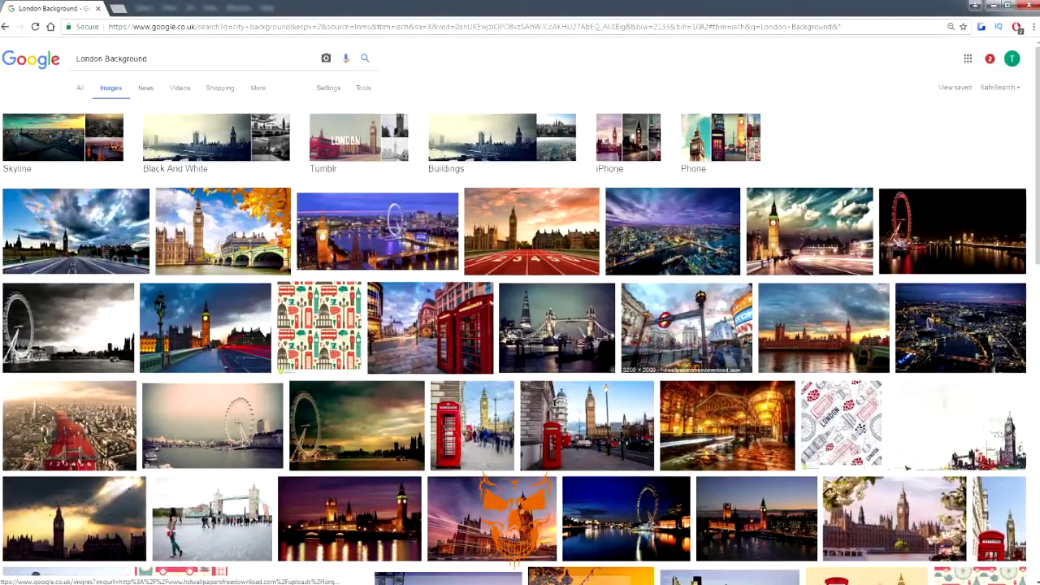
scroll(687, 333, down, 1)
click(349, 455)
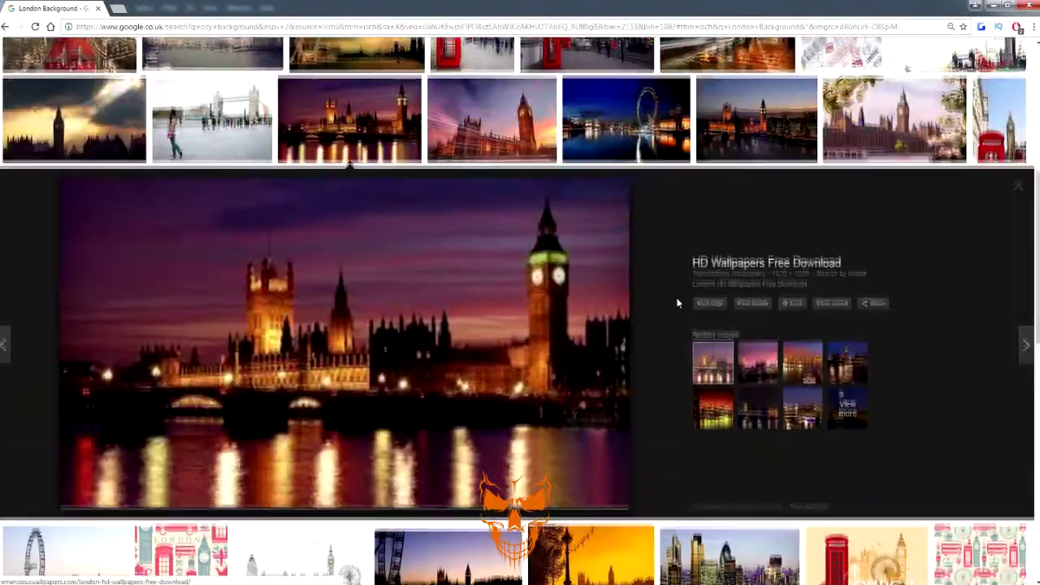
scroll(675, 306, up, 6)
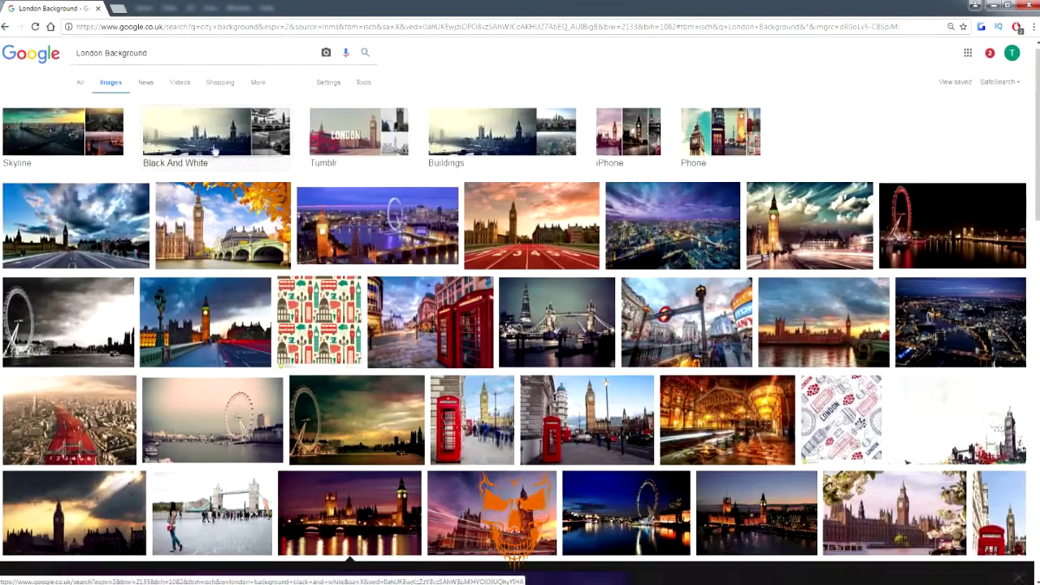
scroll(688, 432, down, 6)
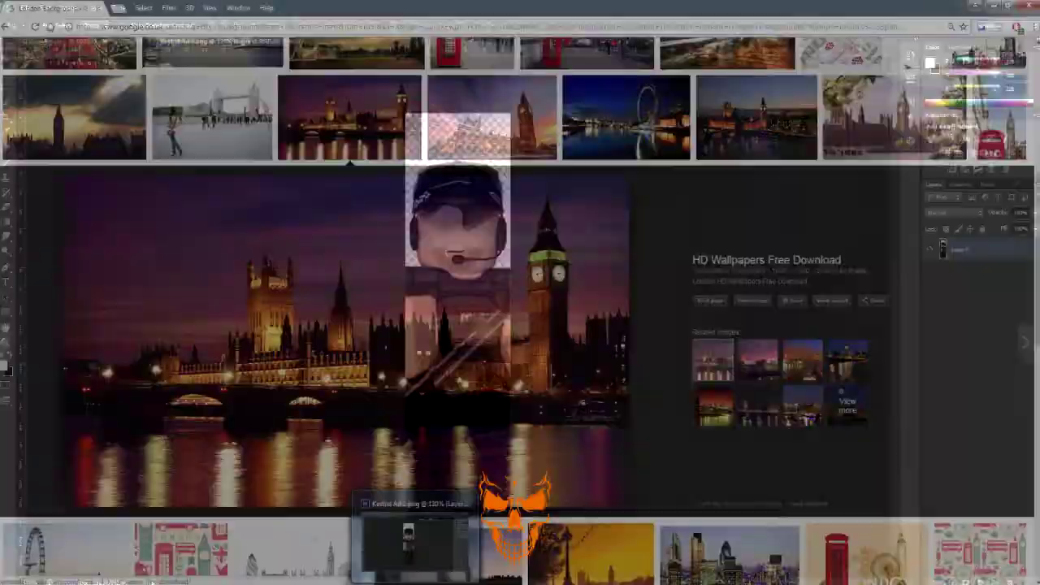
Step: Switch back to Photoshop and open savee.jpg from the Pictures folder
click(418, 554)
key(ctrl+o)
click(348, 92)
scroll(467, 260, down, 2)
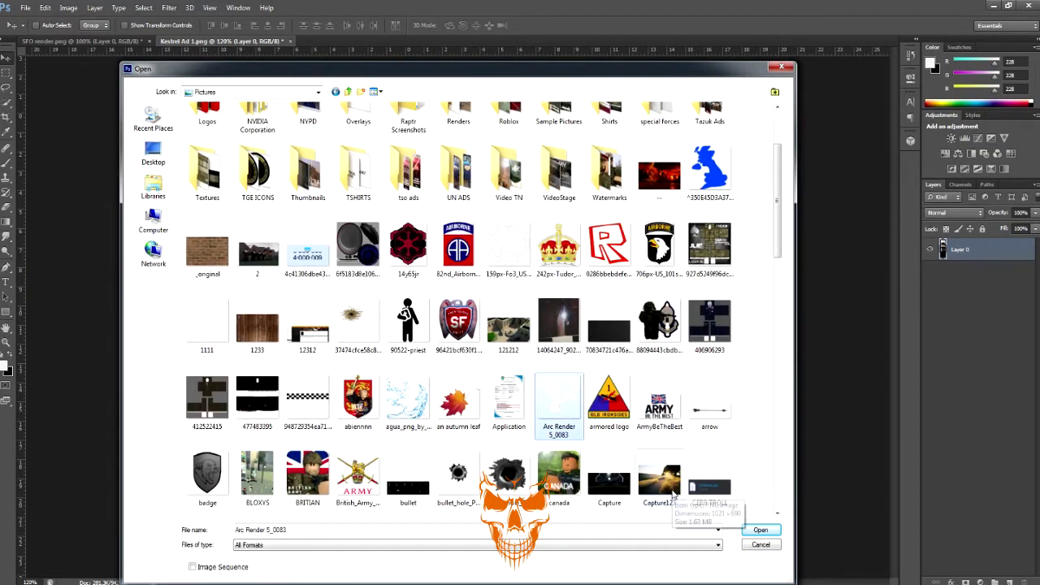
scroll(671, 494, down, 10)
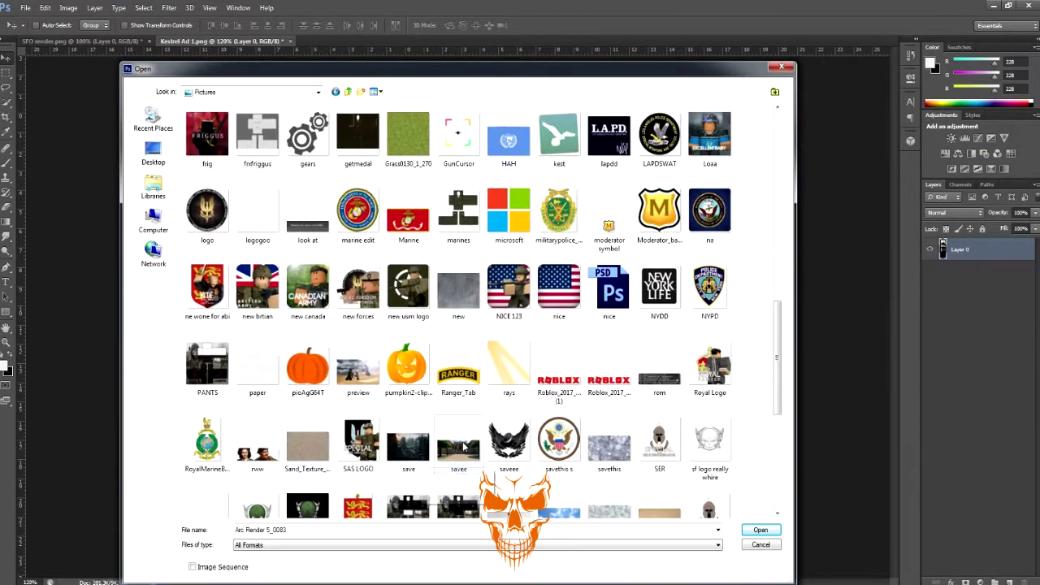
double_click(460, 446)
Step: Paste the savee.jpg picture into Kestrel Ad 1.png, place its layer beneath the character and position it as the background
click(228, 41)
key(ctrl+v)
key(v)
drag(512, 304, 321, 174)
drag(975, 271, 977, 248)
click(963, 271)
drag(629, 187, 508, 199)
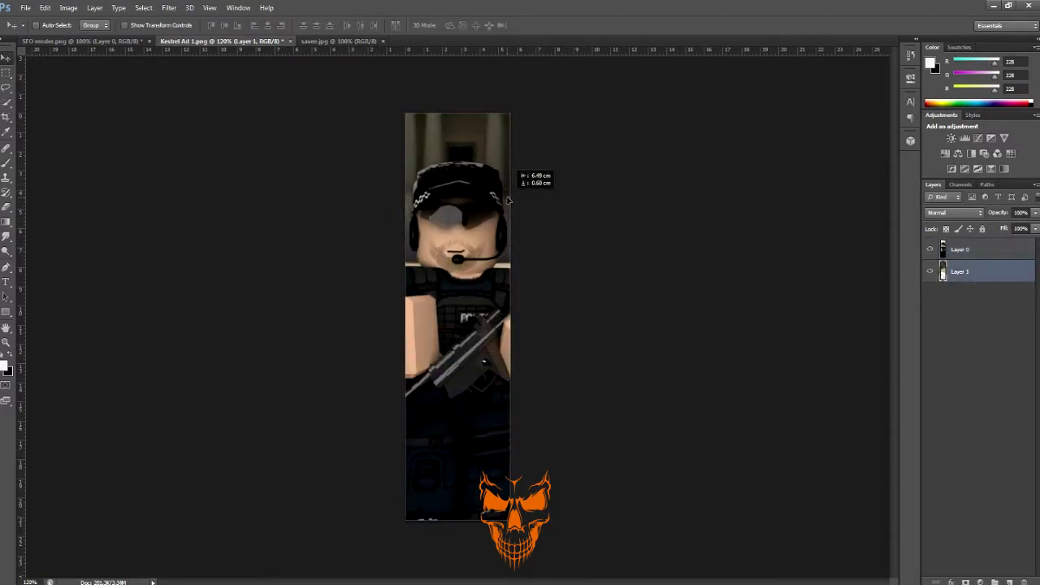
Step: Apply a 6 px Field Blur to the background on Layer 1
click(169, 7)
click(317, 122)
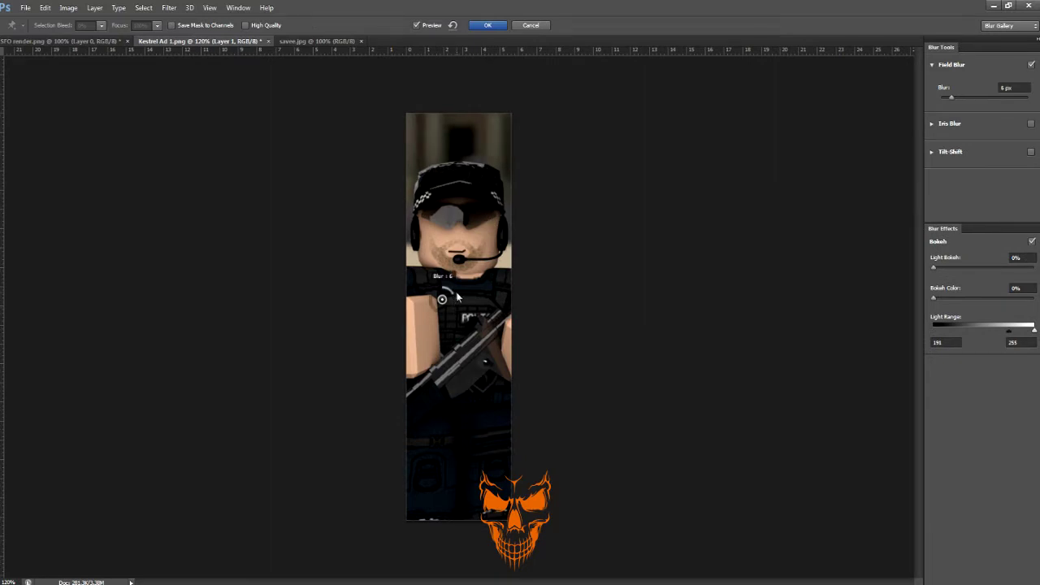
click(487, 25)
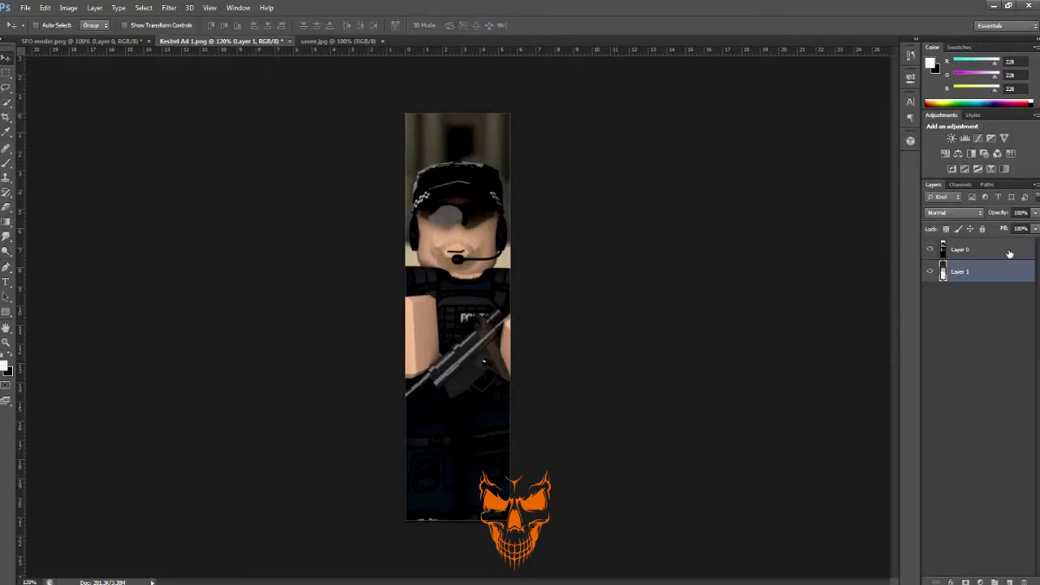
Step: Add a Drop Shadow layer style to the character on Layer 0
double_click(1009, 251)
click(567, 468)
click(592, 468)
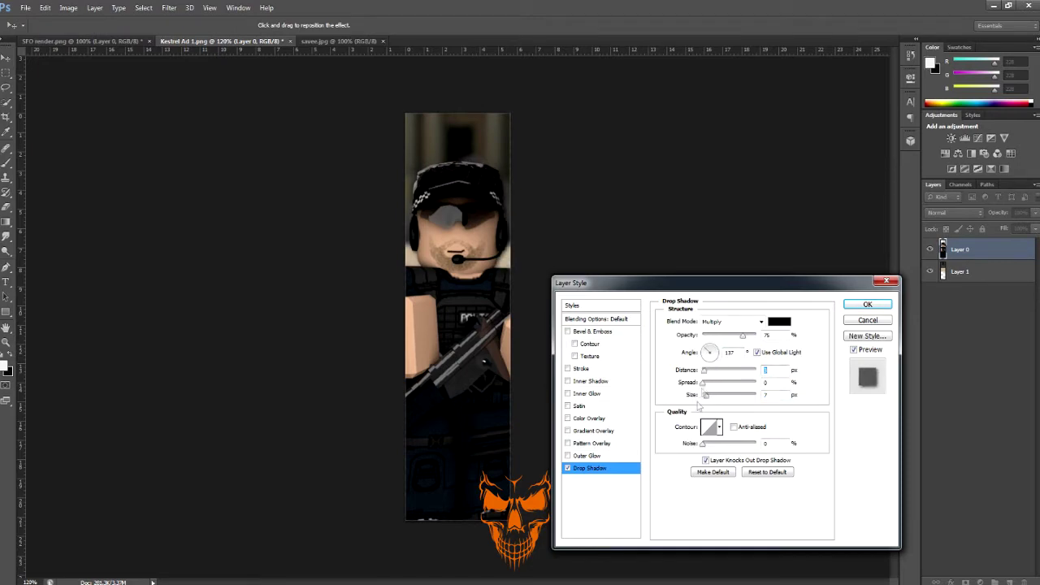
click(868, 304)
Step: Open sun flare.png from the Flares folder
click(25, 7)
click(36, 31)
double_click(611, 138)
double_click(669, 226)
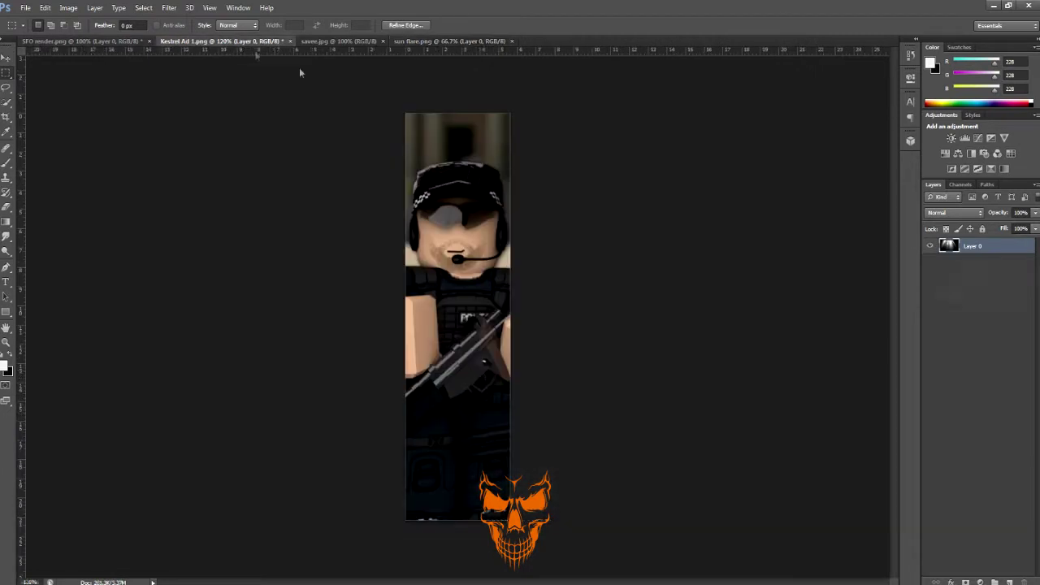
Step: Paste the sun flare into Kestrel Ad 1.png with Screen blending and enlarge it over the whole ad
click(955, 212)
click(947, 315)
click(5, 57)
drag(579, 219, 327, 148)
alt+scroll(345, 159, down, 3)
key(ctrl+t)
alt+scroll(518, 269, down, 1)
drag(463, 281, 337, 156)
alt+scroll(498, 263, up, 1)
alt+scroll(499, 265, down, 4)
shift+drag(629, 346, 745, 449)
key(Return)
alt+scroll(532, 339, up, 3)
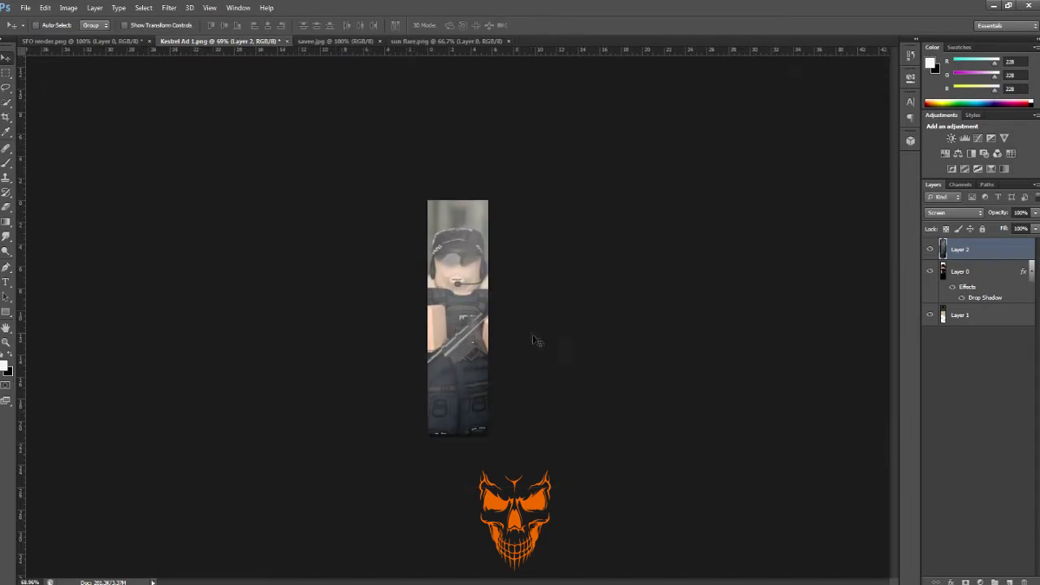
Step: Reposition the sun flare layer, rotate it about -32° and lower its opacity
alt+scroll(498, 212, up, 3)
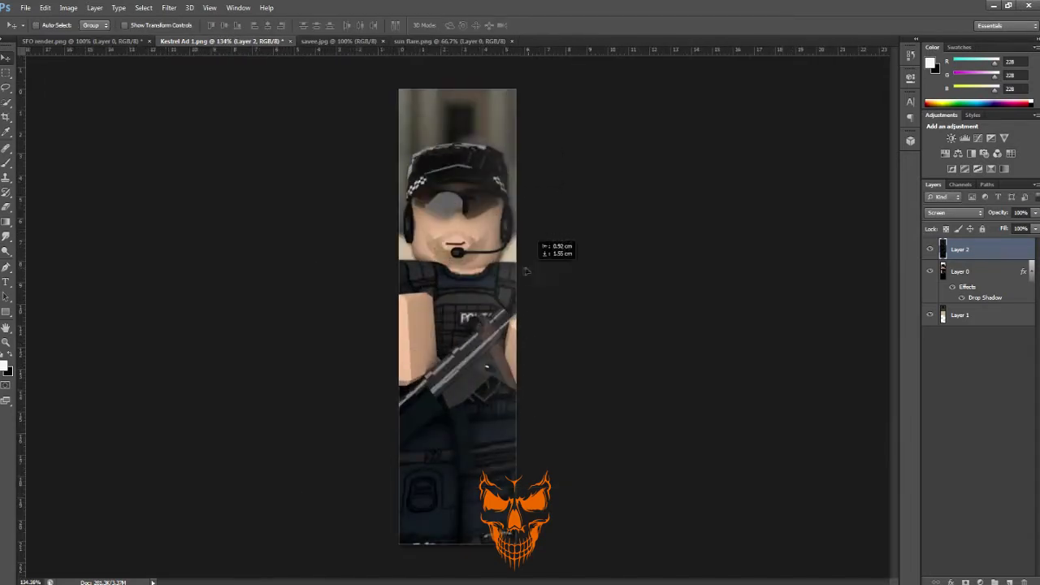
drag(321, 143, 318, 158)
alt+scroll(318, 161, down, 4)
key(ctrl+t)
drag(85, 267, 195, 504)
drag(302, 226, 300, 233)
alt+scroll(569, 135, up, 5)
drag(1035, 213, 1014, 233)
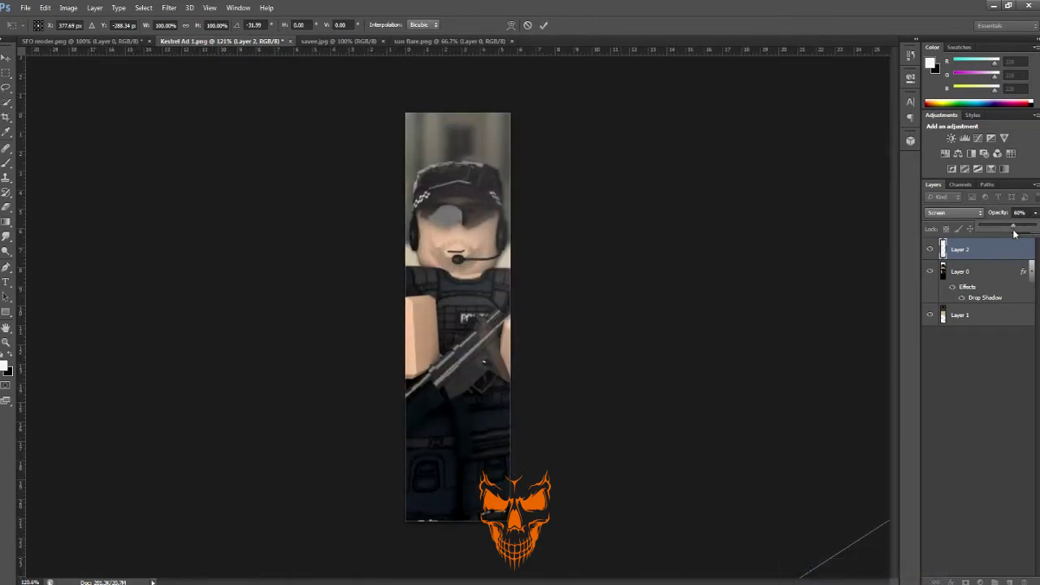
Step: Open fire embre.png from the Effects folder and select the whole image for copying
click(26, 8)
click(37, 30)
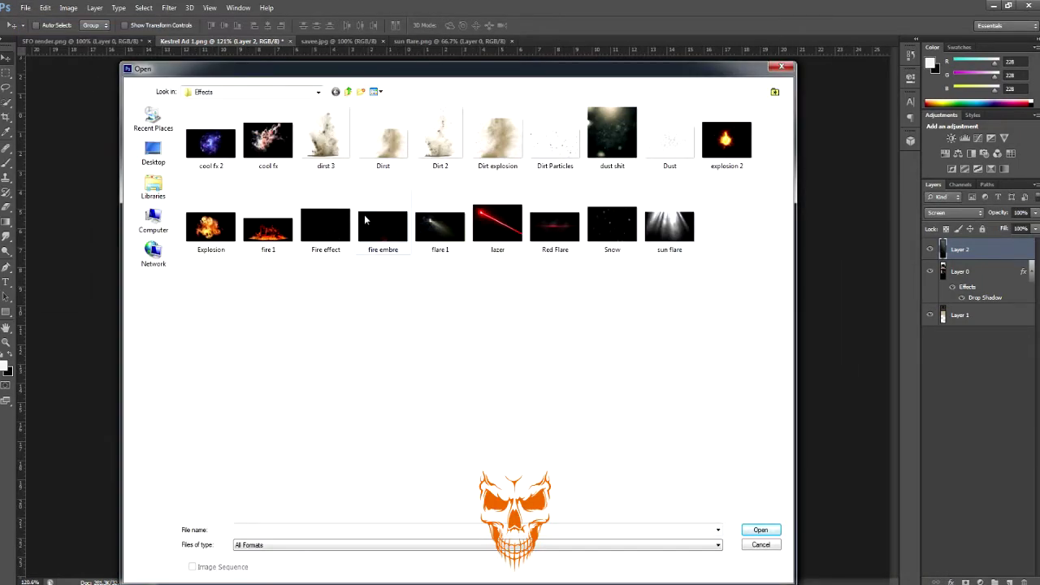
double_click(365, 220)
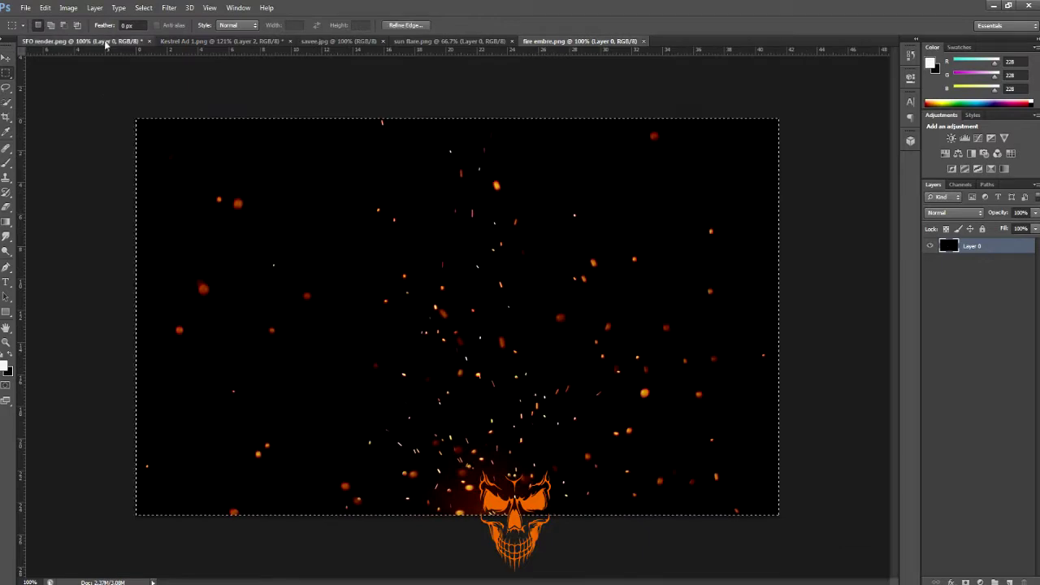
Step: Paste the fire embers into Kestrel Ad 1.png as a new layer with Screen blending
click(105, 42)
click(204, 41)
key(ctrl+v)
alt+scroll(457, 317, down, 2)
click(936, 214)
click(942, 314)
Step: Position and transform the fire embers over the character's lower body and set the layer's opacity to 33%
click(6, 58)
drag(433, 300, 383, 411)
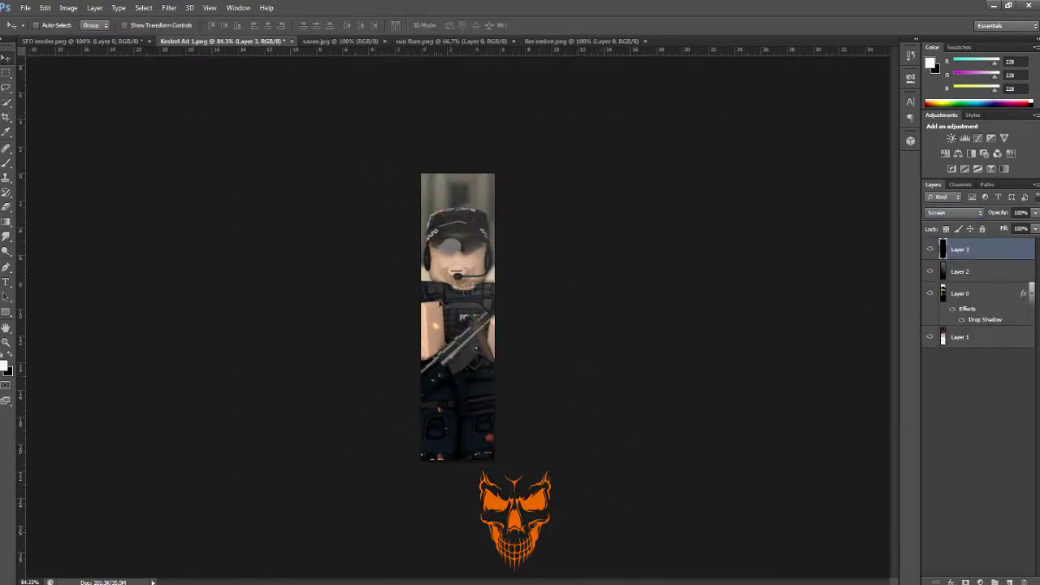
drag(486, 436, 428, 408)
key(ctrl+t)
drag(411, 186, 240, 334)
drag(573, 263, 624, 340)
click(544, 25)
drag(1003, 230, 998, 231)
alt+scroll(688, 180, up, 5)
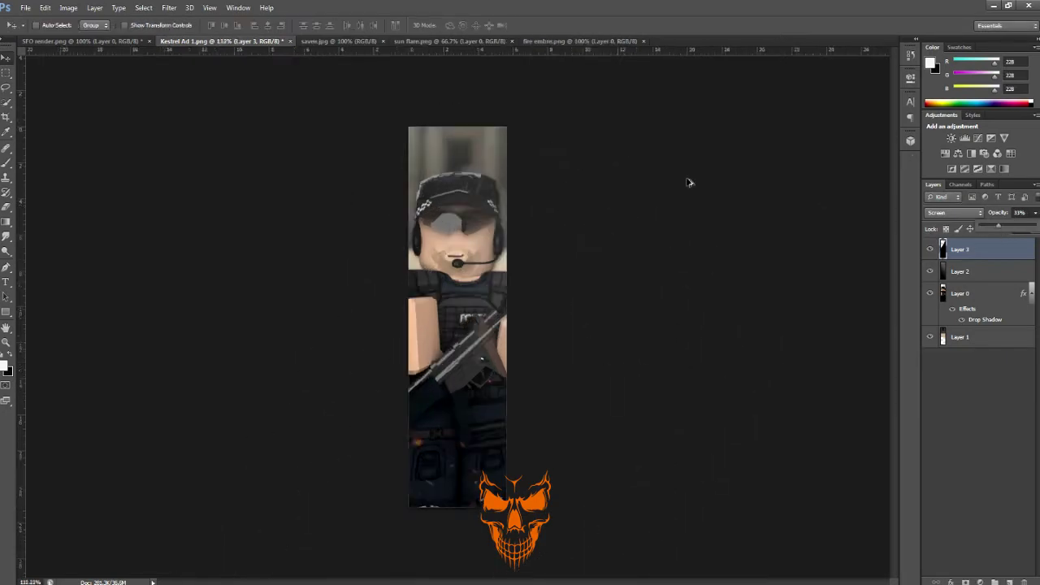
Step: Find and open Logo.png from the Desktop folders
click(27, 8)
click(34, 31)
click(153, 187)
double_click(458, 208)
click(152, 153)
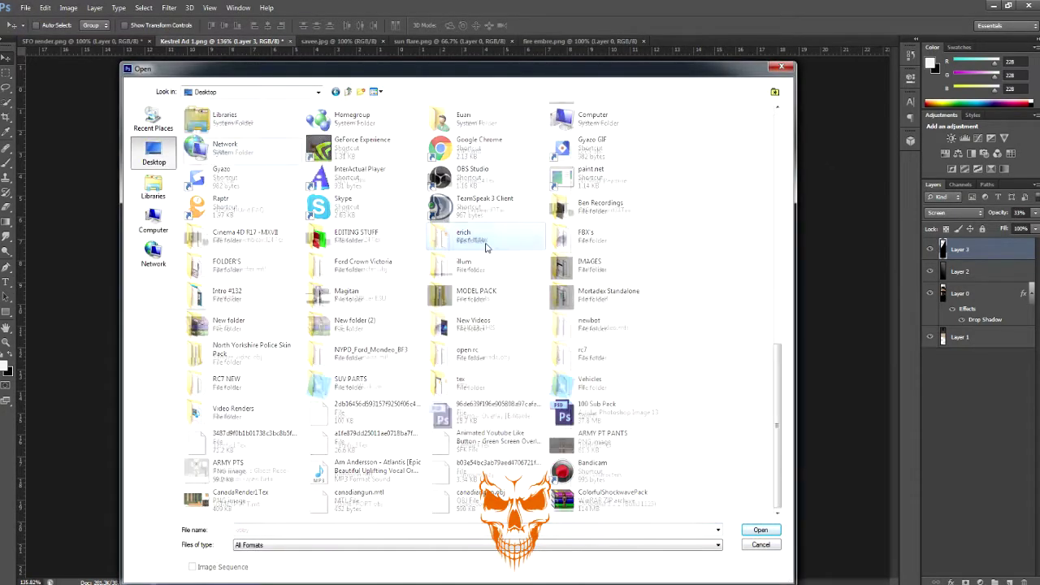
scroll(485, 246, down, 5)
double_click(485, 260)
Step: Copy the entire logo image and paste it into Kestrel Ad 1.png
click(6, 72)
drag(234, 85, 754, 550)
click(210, 42)
key(ctrl+v)
Step: Scale the skull logo down to about 3.8% and place it in the ad's lower-left corner
alt+scroll(662, 216, down, 5)
key(ctrl+t)
shift+drag(730, 199, 377, 378)
drag(486, 532, 452, 329)
shift+drag(495, 290, 418, 400)
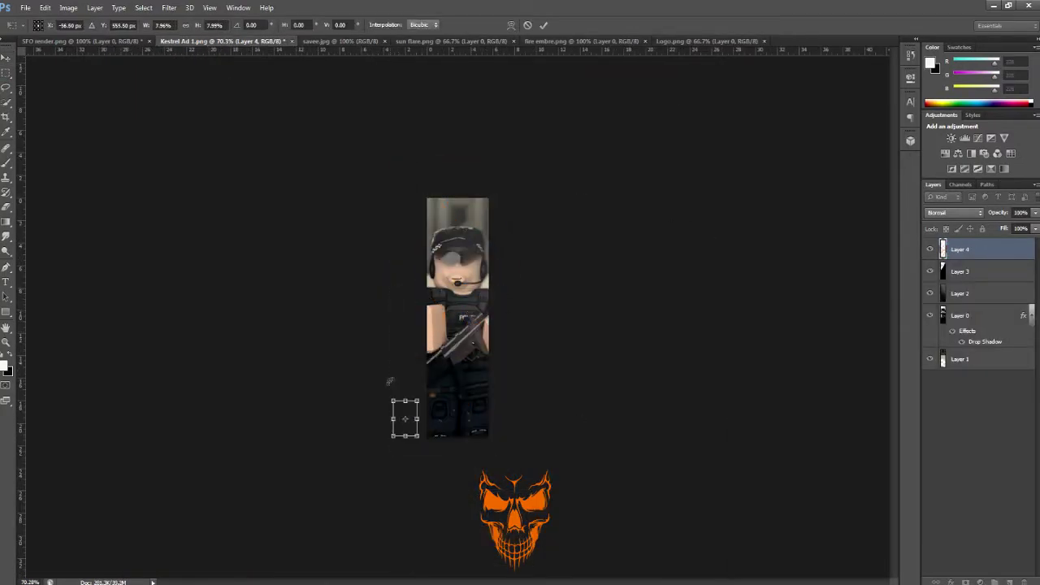
alt+scroll(458, 318, up, 3)
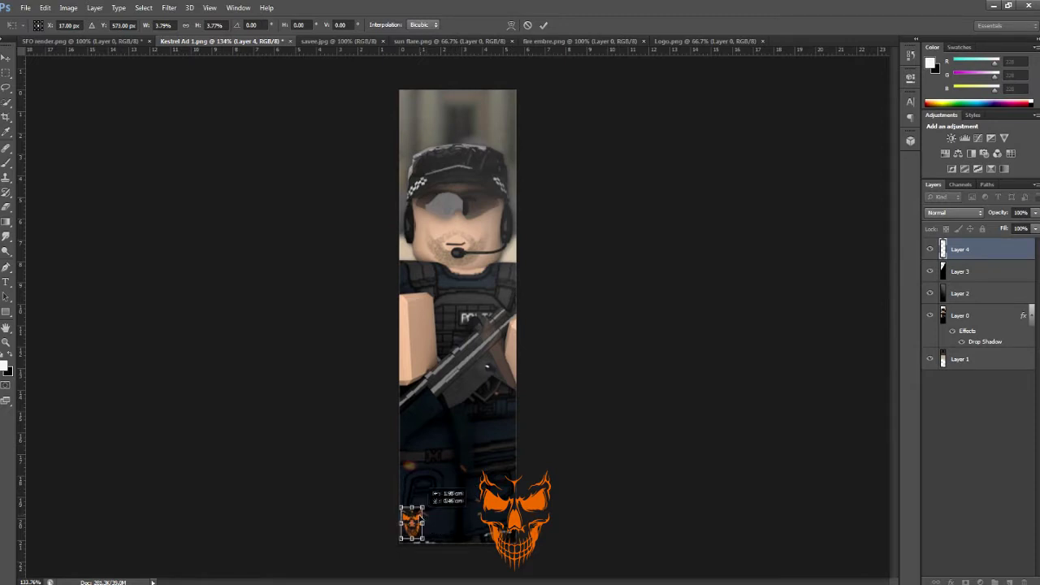
click(544, 25)
Step: Add the text "dobblo" in Code Light and place it beside the small skull logo
alt+scroll(460, 344, up, 6)
scroll(460, 344, down, 4)
click(5, 282)
click(347, 255)
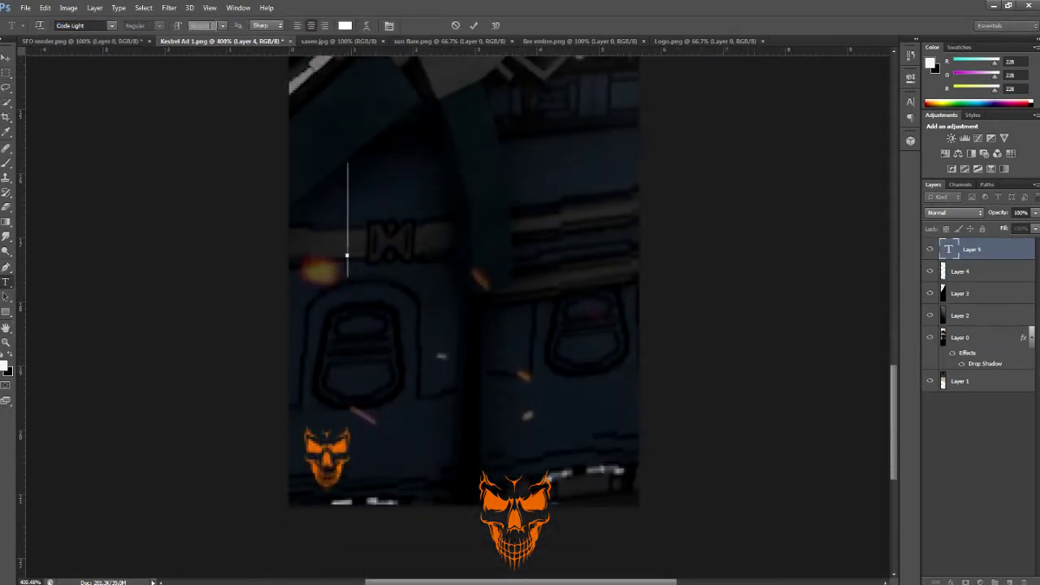
click(6, 57)
drag(315, 202, 383, 429)
Step: Merge the dobblo text with the logo layer, set its opacity to 26% and move it to the ad's bottom centre
ctrl+click(988, 277)
right_click(988, 277)
click(934, 407)
click(1035, 213)
drag(1032, 227, 995, 227)
click(7, 57)
drag(277, 277, 366, 292)
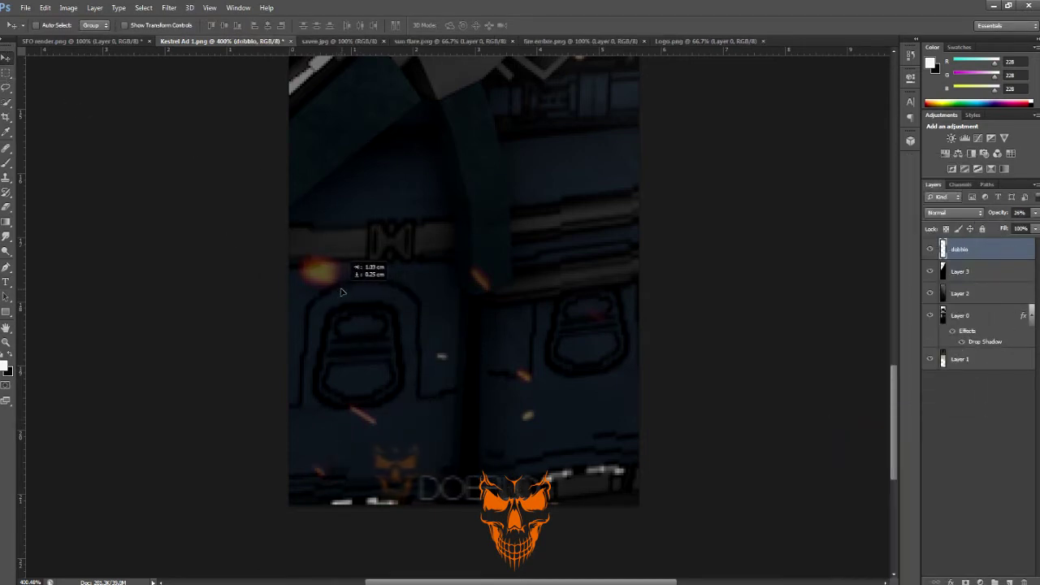
Step: Add the text "READY" in Code Bold at 53 pt across the character's gun
alt+scroll(390, 344, down, 4)
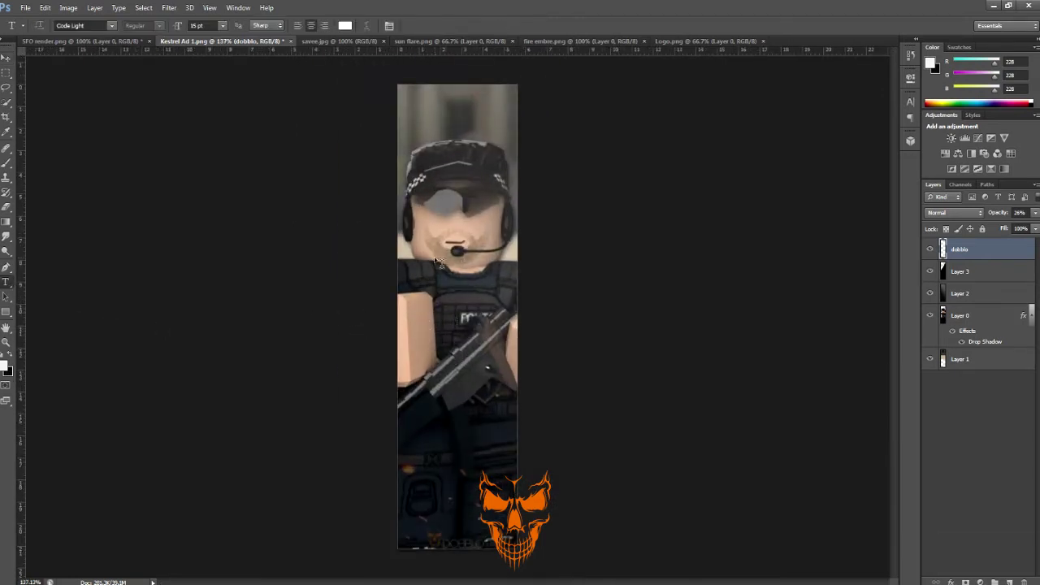
click(439, 296)
drag(178, 26, 213, 26)
drag(465, 197, 483, 231)
drag(180, 25, 171, 25)
drag(471, 219, 477, 242)
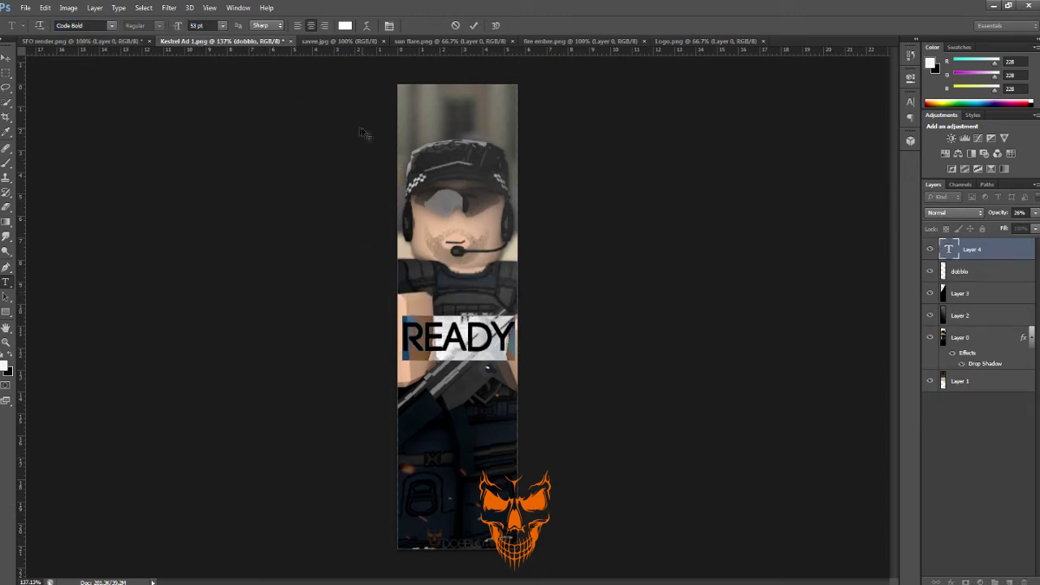
click(467, 349)
text(READY)
Step: Set the headline text to 40 pt and change its wording to "WE'RE SET"
triple_click(467, 349)
drag(181, 27, 169, 30)
drag(457, 350, 593, 361)
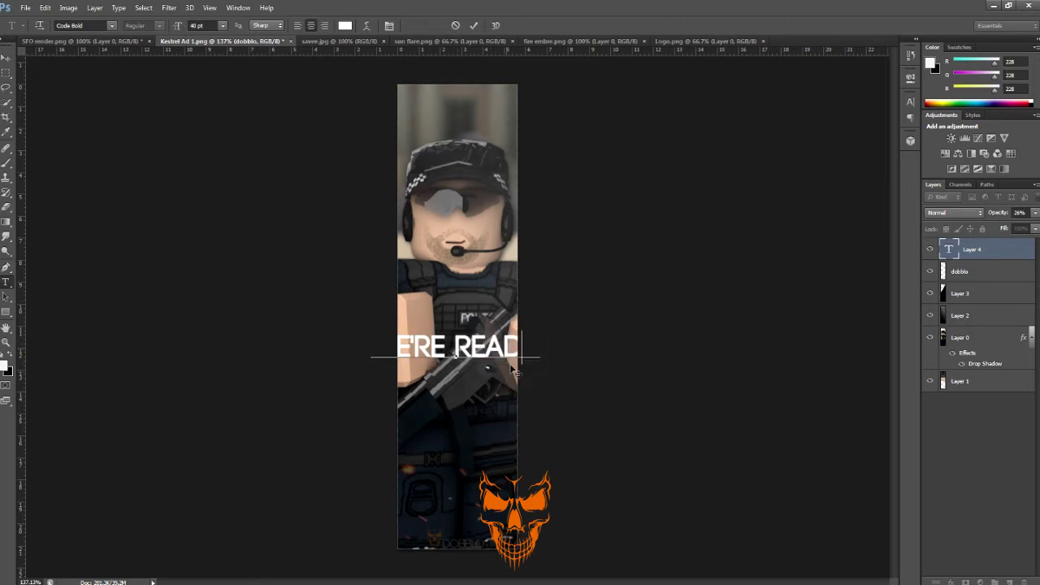
key(ctrl+a)
click(463, 348)
click(474, 26)
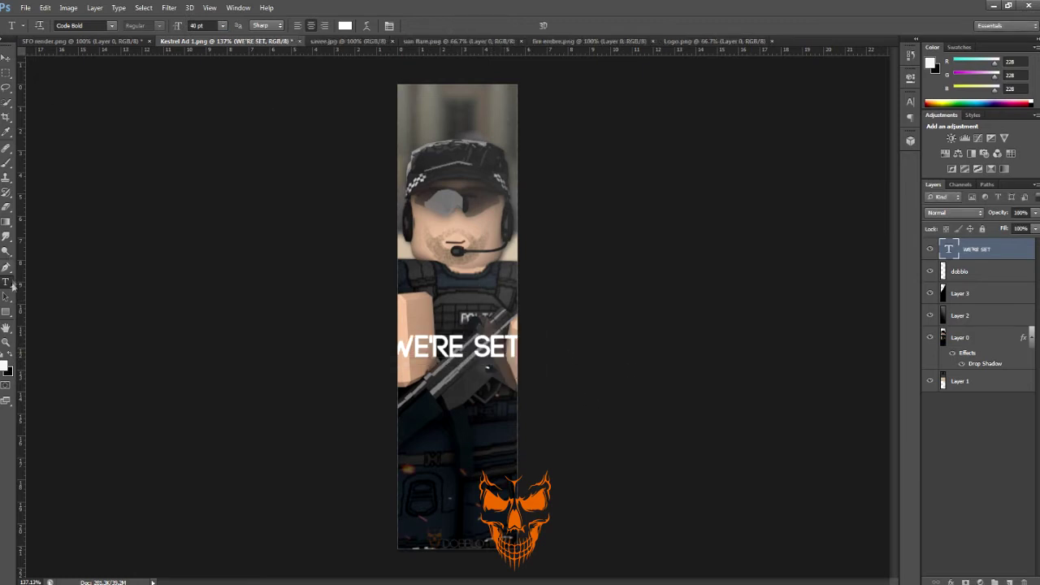
Step: Split the headline into "WE'RE" below the gun and a separate "SET" text beneath it, both at 54 pt
click(5, 57)
drag(467, 347, 468, 412)
click(429, 286)
text(SET)
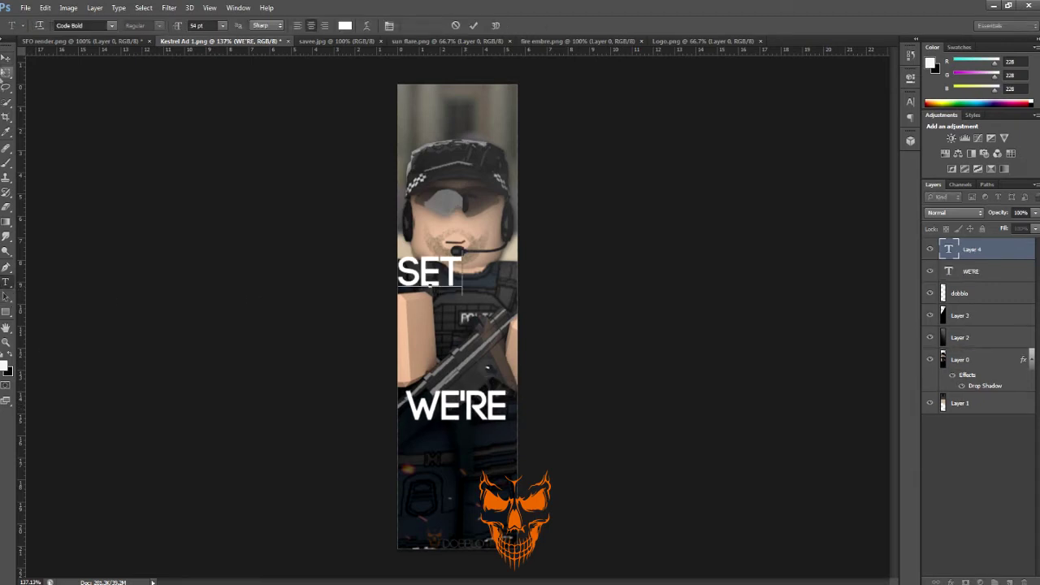
click(5, 59)
drag(444, 269, 481, 433)
Step: Add "ARE YOU?" in Code Light at about 19 pt and place it directly beneath "SET"
key(t)
click(429, 282)
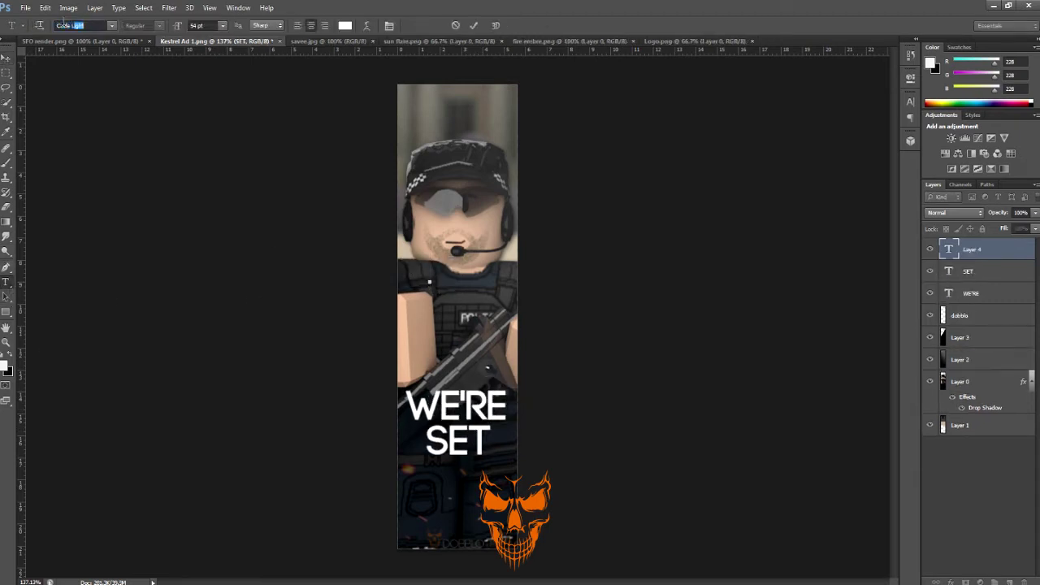
key(ctrl+a)
drag(211, 25, 186, 32)
text(10)
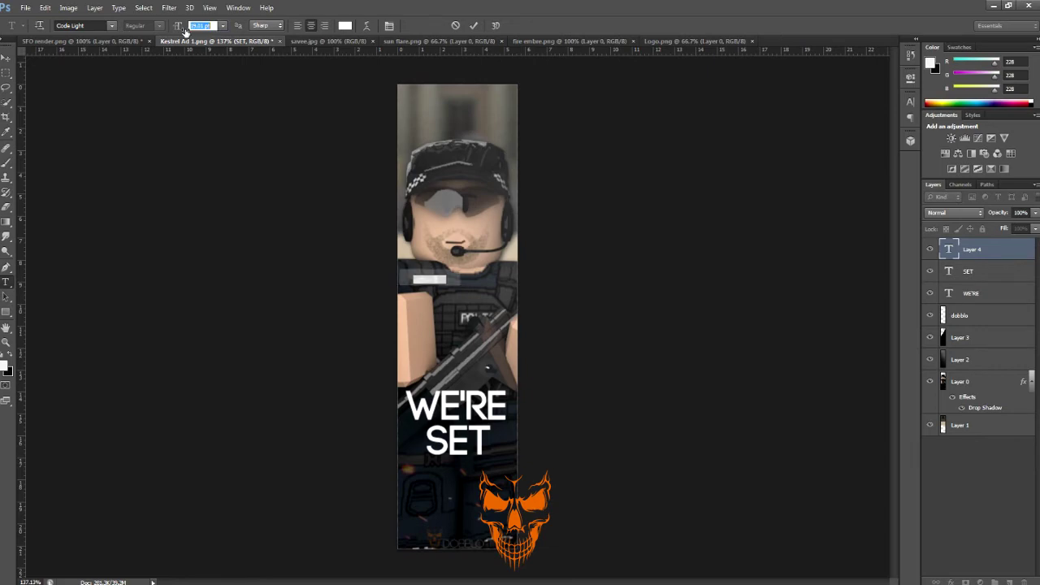
text(20)
click(5, 59)
key(x)
alt+scroll(497, 471, up, 7)
drag(490, 455, 479, 428)
Step: Colour the word "YOU" in the "ARE YOU?" text dark red
click(345, 26)
click(586, 402)
click(699, 357)
Step: Add a white Outer Glow layer style to the "WE'RE" text and adjust its settings
alt+scroll(604, 429, down, 1)
click(1001, 274)
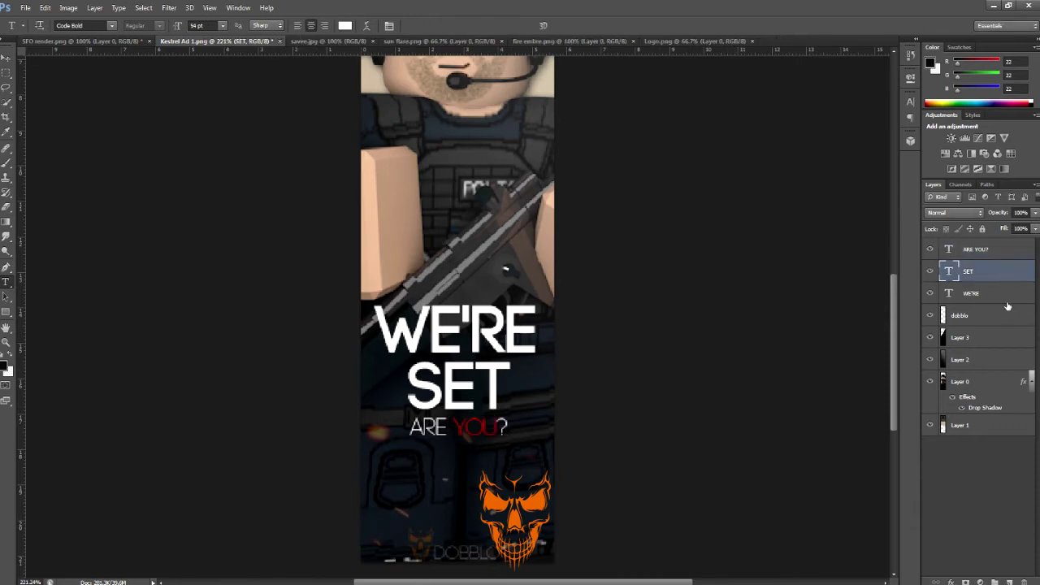
double_click(1016, 296)
click(587, 455)
drag(713, 418, 706, 419)
drag(741, 334, 727, 337)
click(867, 304)
Step: Copy the glow layer style from "WE'RE" and paste it onto the "SET" and "ARE YOU?" text layers
right_click(971, 293)
click(829, 419)
right_click(975, 274)
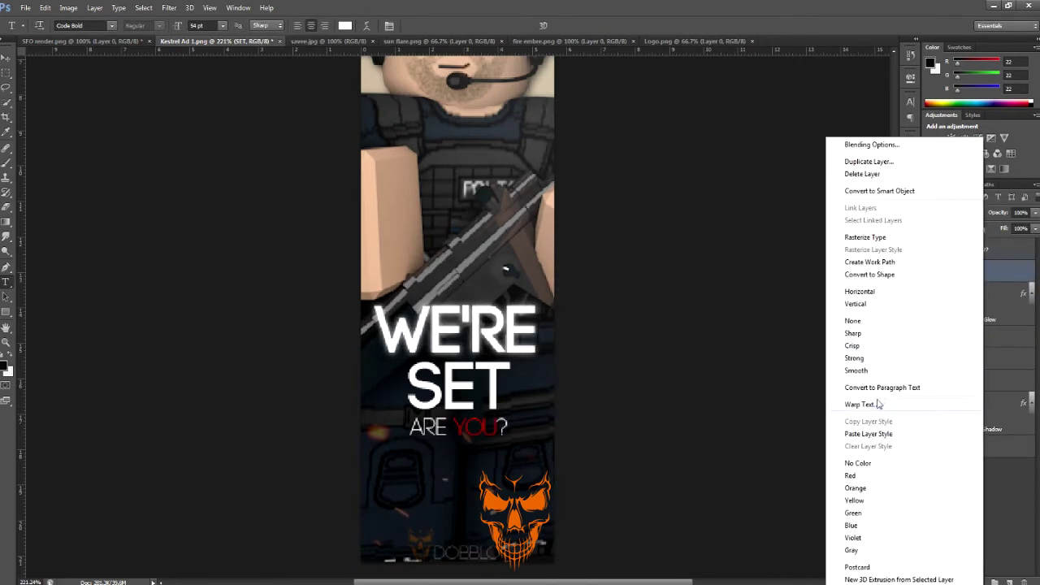
click(869, 430)
right_click(975, 249)
click(894, 433)
alt+scroll(495, 390, down, 3)
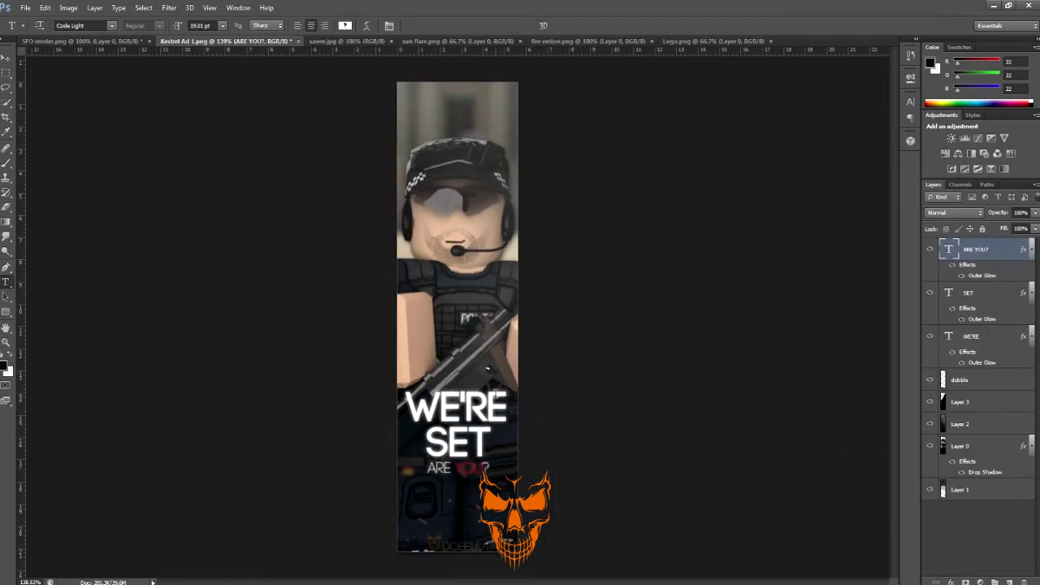